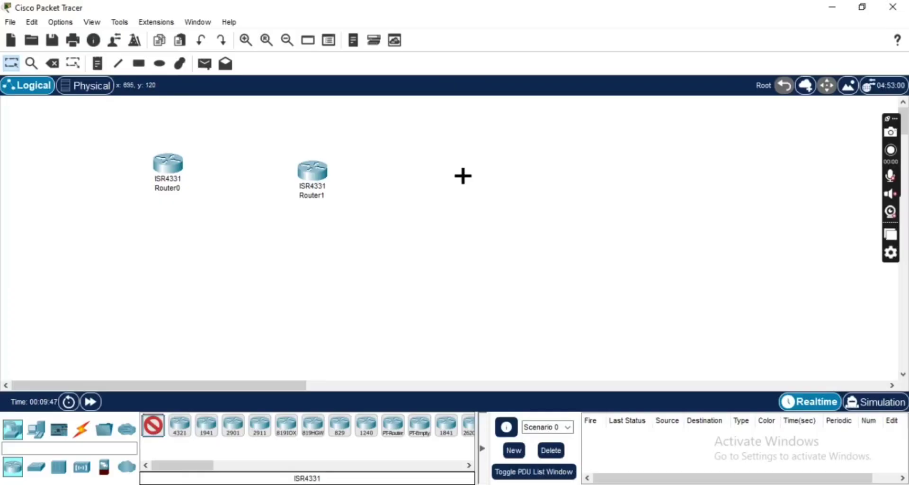
Step: Drop Router2 to the right of Router1 and bring up the switch models
{"action": "left_click", "coordinate": [463, 176]}
{"action": "left_click", "coordinate": [36, 467]}
Step: Place three 2960 switches, Switch0–Switch2, below Router0, Router1 and Router2
{"action": "left_click", "coordinate": [156, 425]}
{"action": "left_click", "coordinate": [156, 425]}
{"action": "left_click", "coordinate": [298, 258]}
{"action": "left_click", "coordinate": [153, 424]}
{"action": "left_click", "coordinate": [472, 265]}
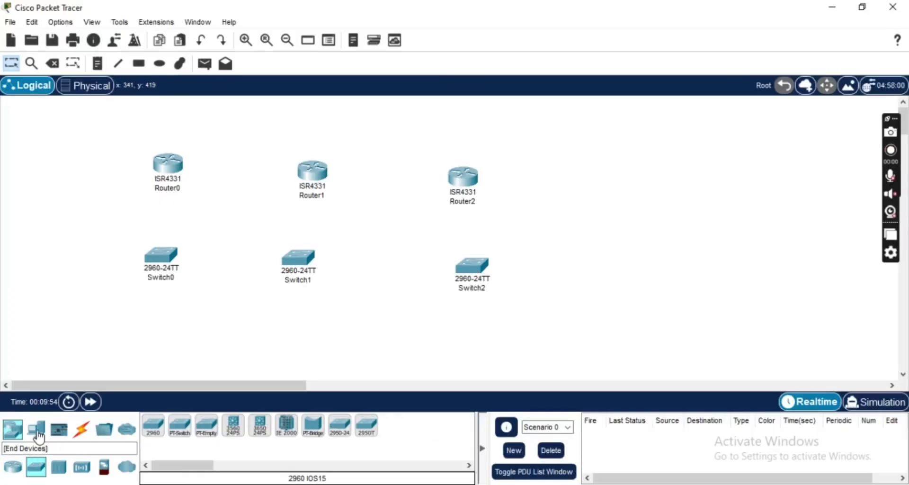
Step: Pick the generic PC from End Devices, then open Router0's configuration window
{"action": "left_click", "coordinate": [12, 429]}
{"action": "left_click", "coordinate": [153, 424]}
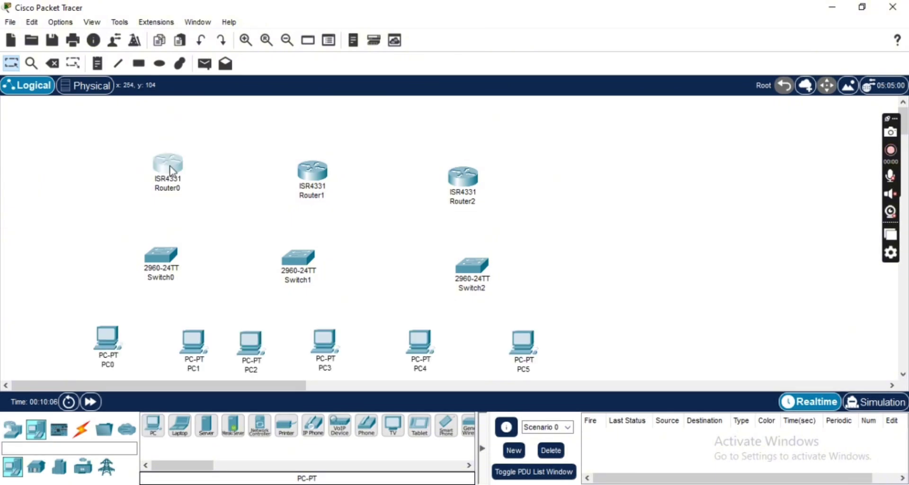
{"action": "left_click", "coordinate": [168, 166]}
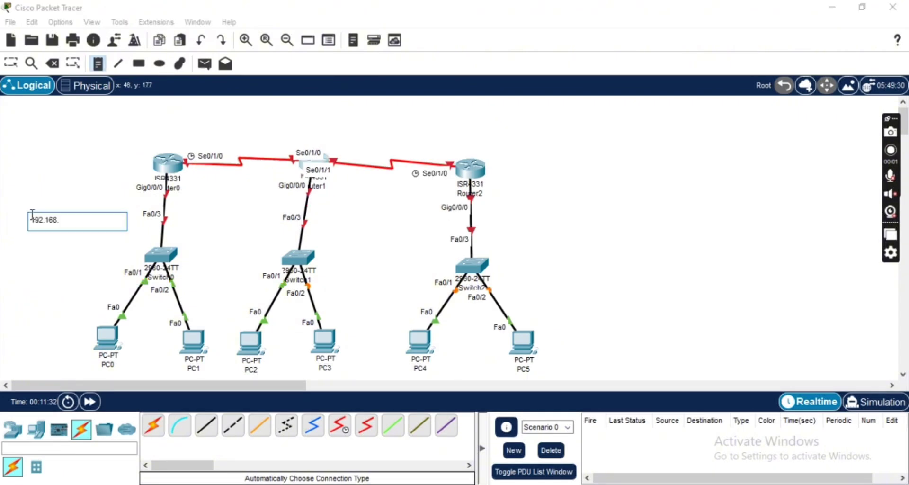
Step: Complete the LAN subnet notes, labelling the third LAN 192.168.3.0/24
{"action": "type", "text": "1.0/2"}
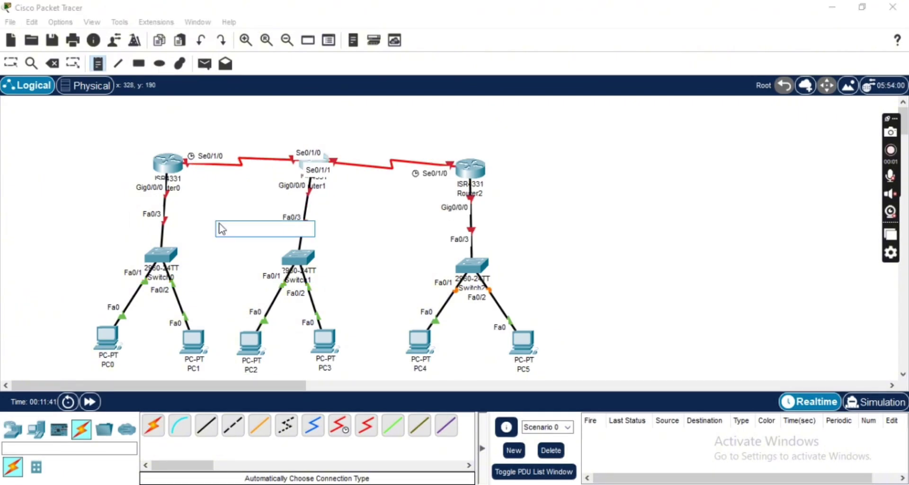
{"action": "type", "text": "192.168."}
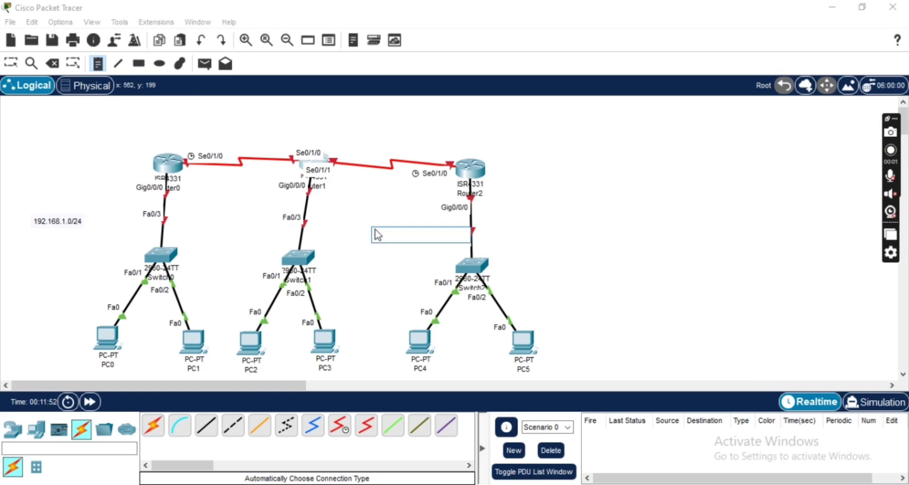
{"action": "type", "text": "192.1"}
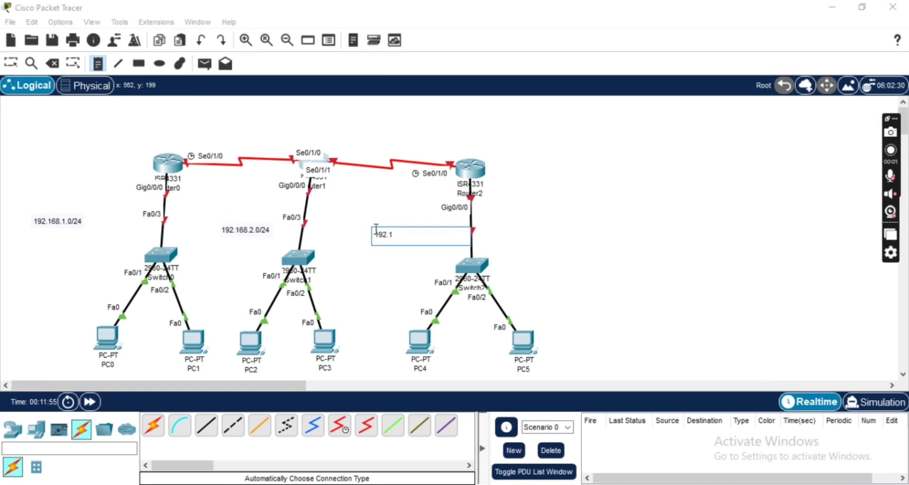
{"action": "type", "text": "68.3.0"}
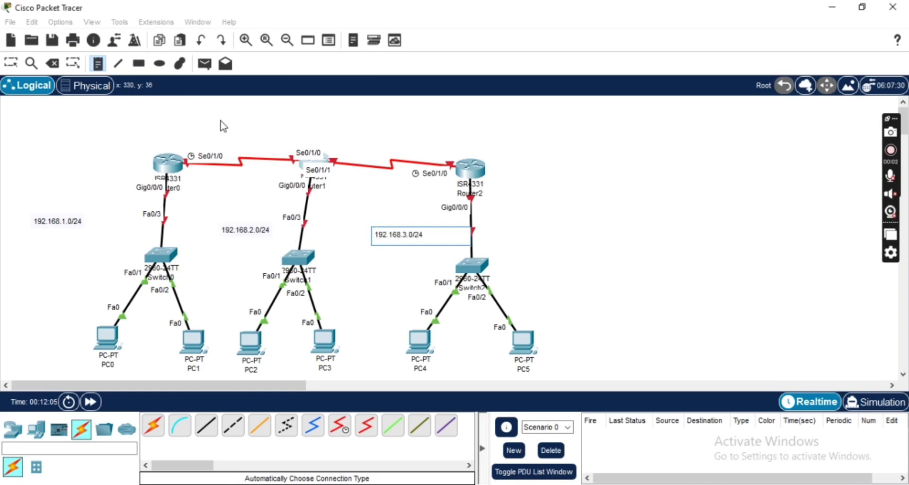
{"action": "type", "text": "/24"}
Step: Add a 10.1.1.0/30 note above the first serial link and begin a 10.1.2 note
{"action": "left_click", "coordinate": [222, 124]}
{"action": "type", "text": "10.1."}
{"action": "type", "text": "1.0/30"}
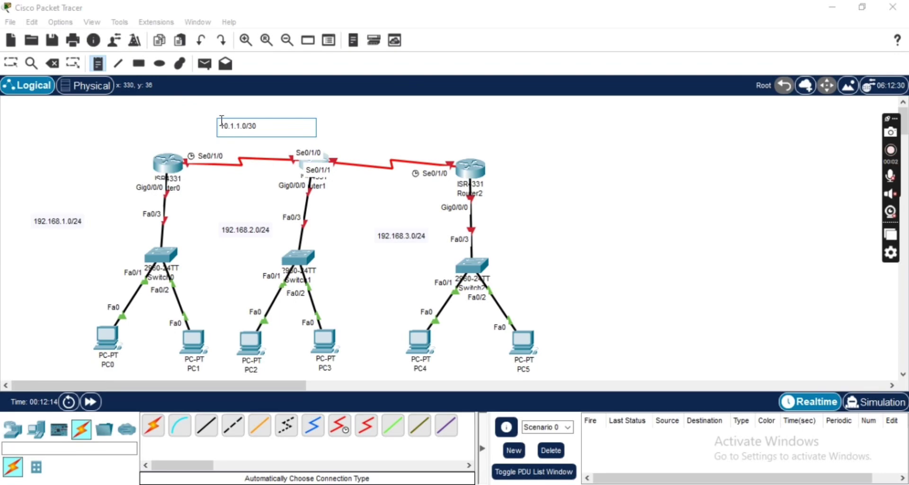
{"action": "left_click", "coordinate": [387, 126]}
{"action": "type", "text": "10.1.2"}
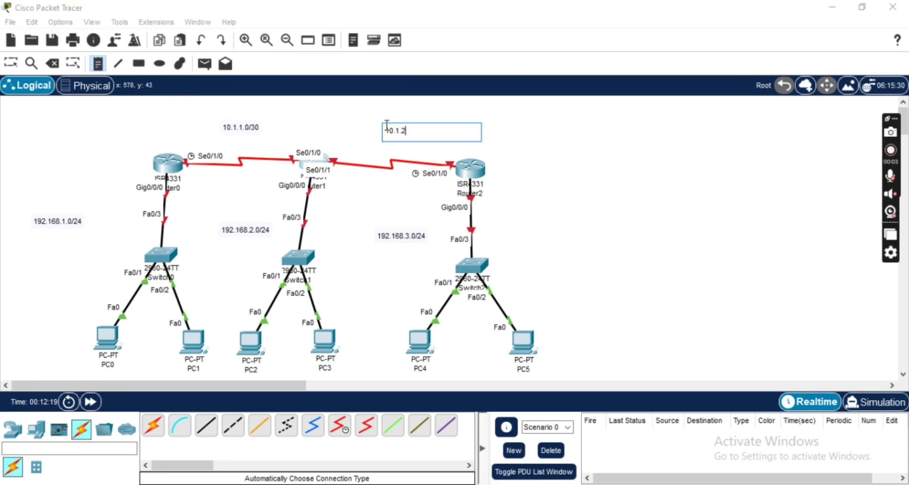
{"action": "key", "text": "Escape"}
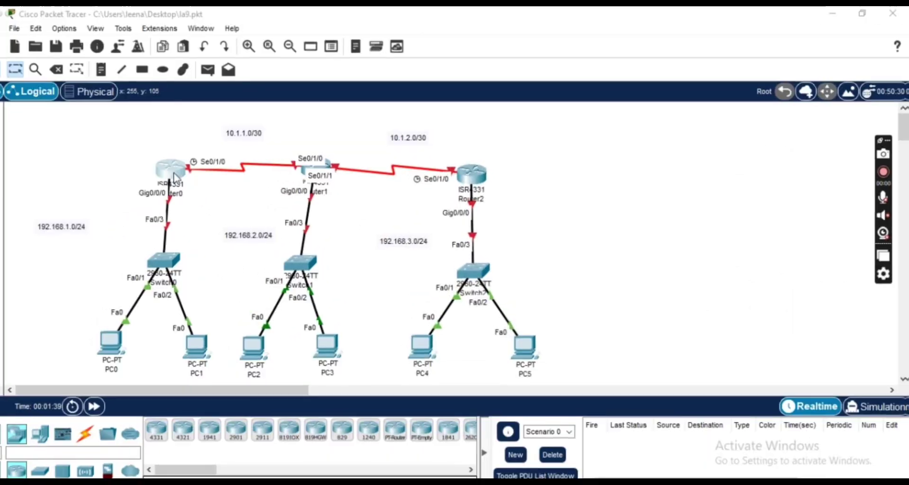
Step: In Router0's CLI, enter configuration mode and set hostname Router1
{"action": "left_click", "coordinate": [169, 171]}
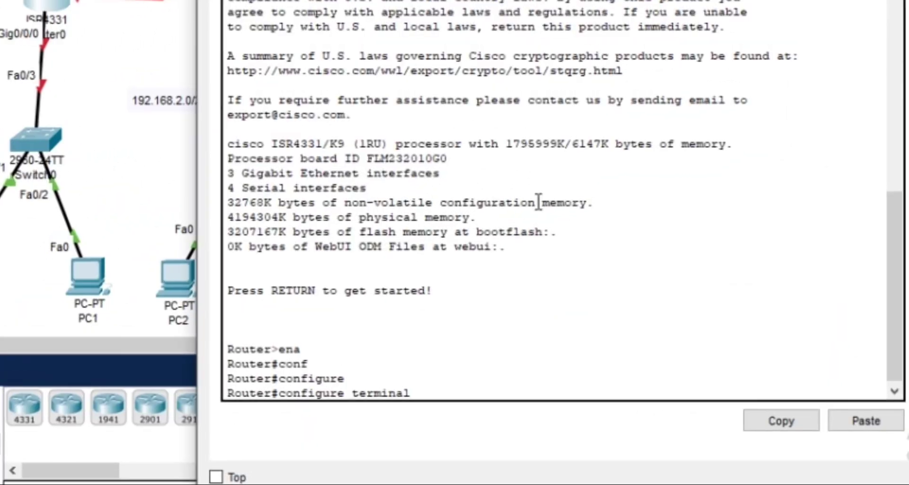
{"action": "key", "text": "Return"}
{"action": "type", "text": "h"}
{"action": "key", "text": "Tab"}
{"action": "type", "text": "ostname R"}
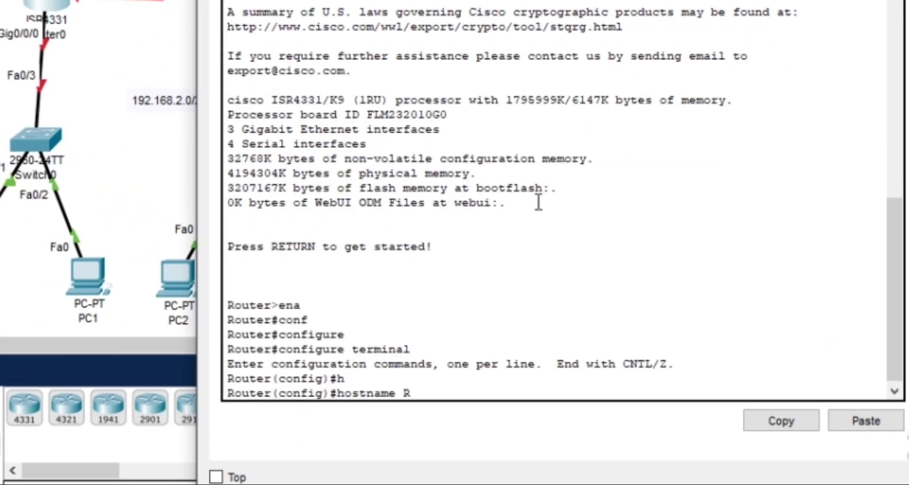
{"action": "type", "text": "outer1"}
{"action": "key", "text": "Return"}
Step: Give GigabitEthernet0/0/0 address 192.168.1.1 255.255.255.0 and bring it up
{"action": "type", "text": "in"}
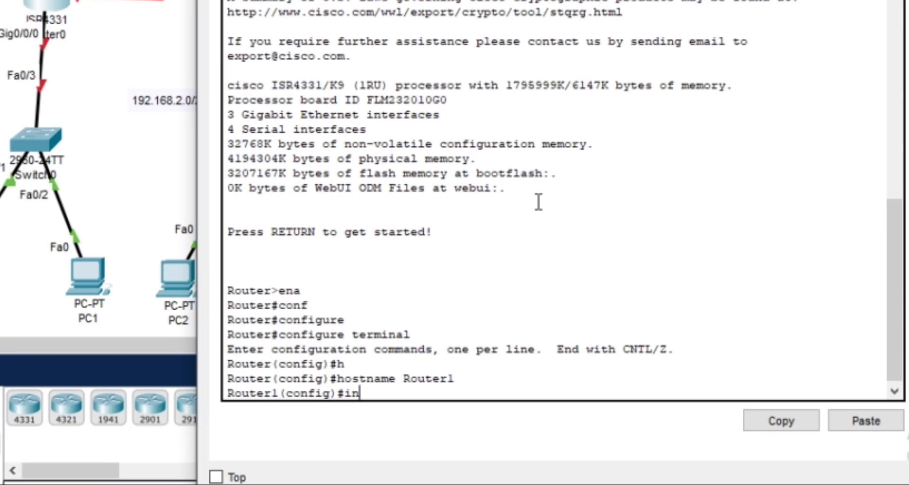
{"action": "type", "text": "t"}
{"action": "key", "text": "Tab"}
{"action": "type", "text": "g"}
{"action": "key", "text": "Tab"}
{"action": "type", "text": "0/0"}
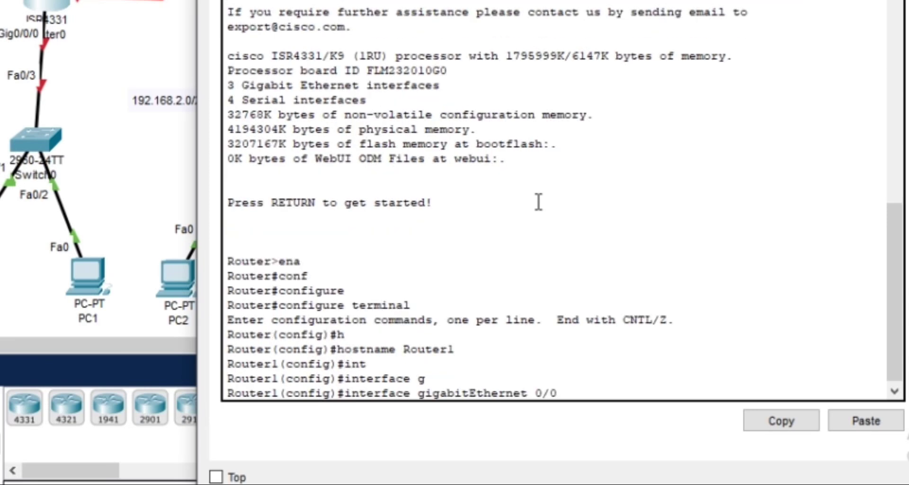
{"action": "type", "text": "/0"}
{"action": "key", "text": "Return"}
{"action": "type", "text": "ip add 192"}
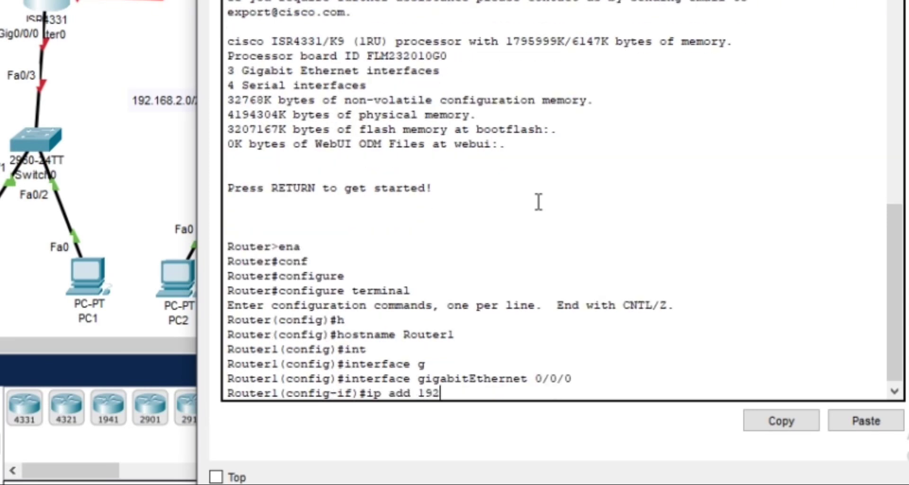
{"action": "type", "text": ".168.1.1 255.255"}
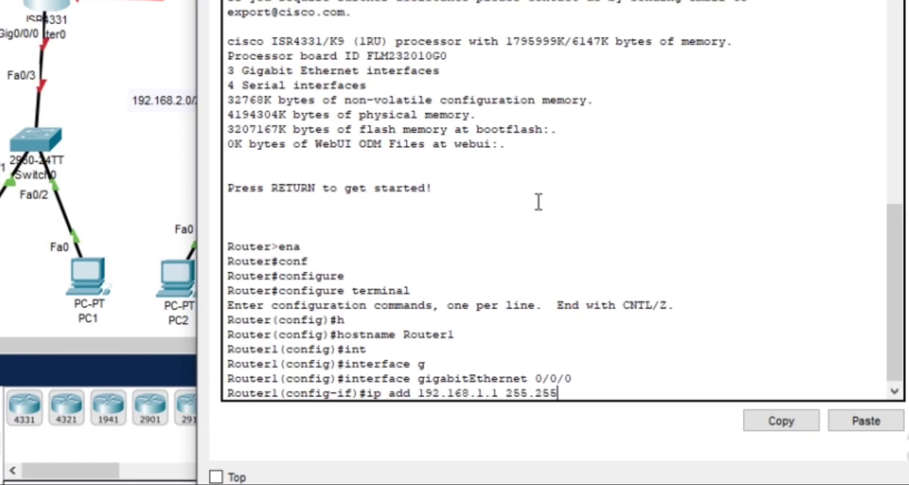
{"action": "type", "text": ".255.0"}
{"action": "key", "text": "Return"}
{"action": "type", "text": "no shu"}
{"action": "key", "text": "Return"}
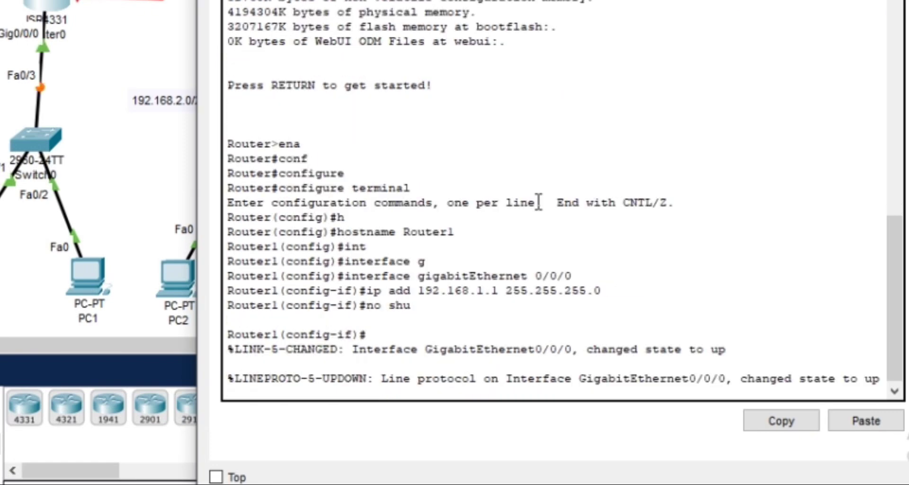
{"action": "key", "text": "Return"}
{"action": "type", "text": "ex"}
{"action": "key", "text": "Return"}
Step: Give Serial0/1/0 address 10.1.1.1 255.255.255.252 and bring it up
{"action": "type", "text": "int"}
{"action": "key", "text": "Tab"}
{"action": "type", "text": "a"}
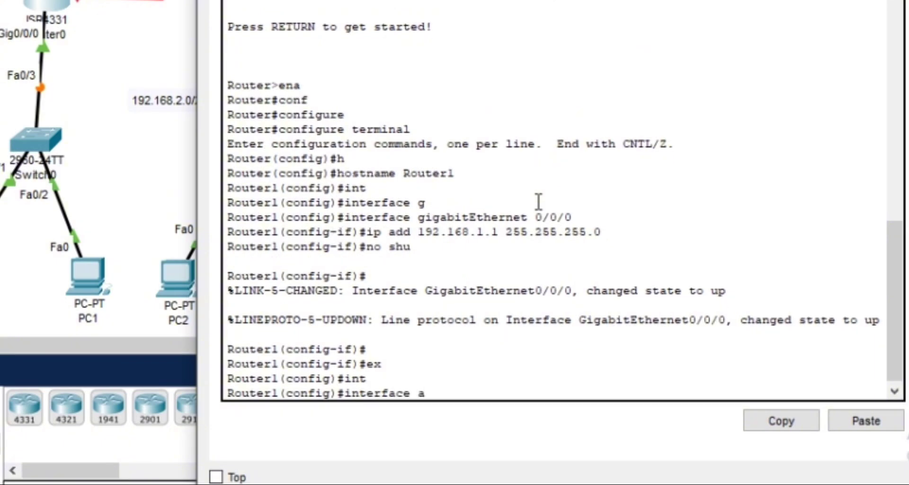
{"action": "key", "text": "Tab"}
{"action": "type", "text": "0/1/0"}
{"action": "key", "text": "Return"}
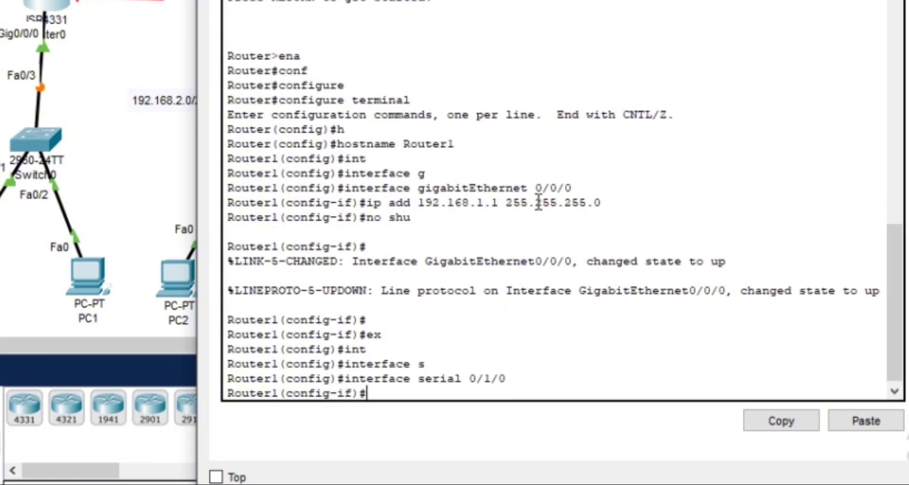
{"action": "type", "text": "ip add 10."}
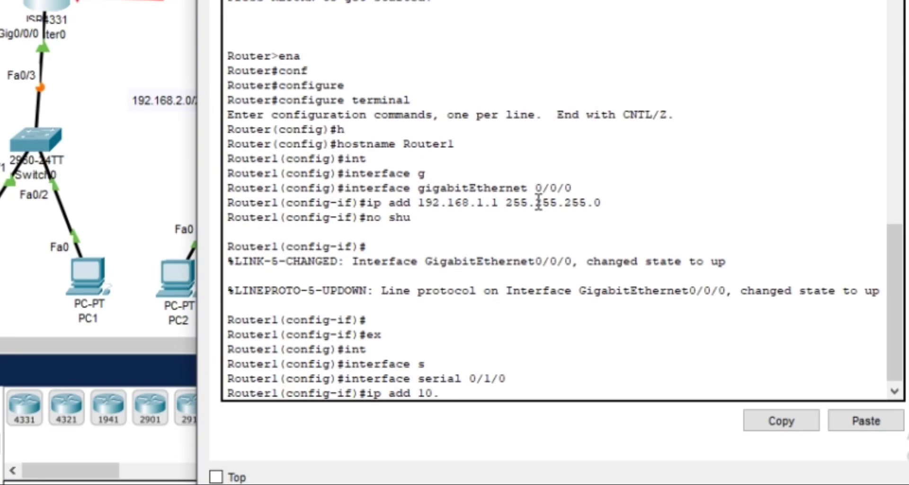
{"action": "type", "text": "1.1.1 255.255.255"}
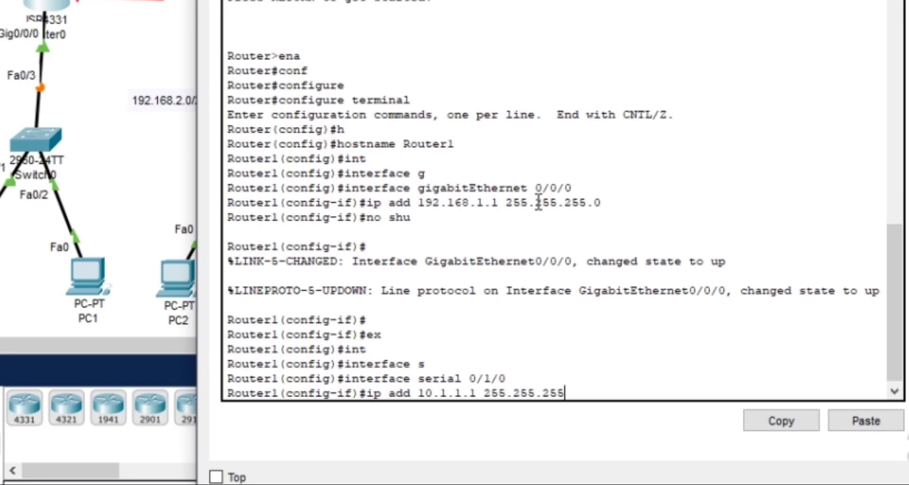
{"action": "type", "text": ".252"}
{"action": "key", "text": "Return"}
{"action": "type", "text": "no shu"}
{"action": "key", "text": "Return"}
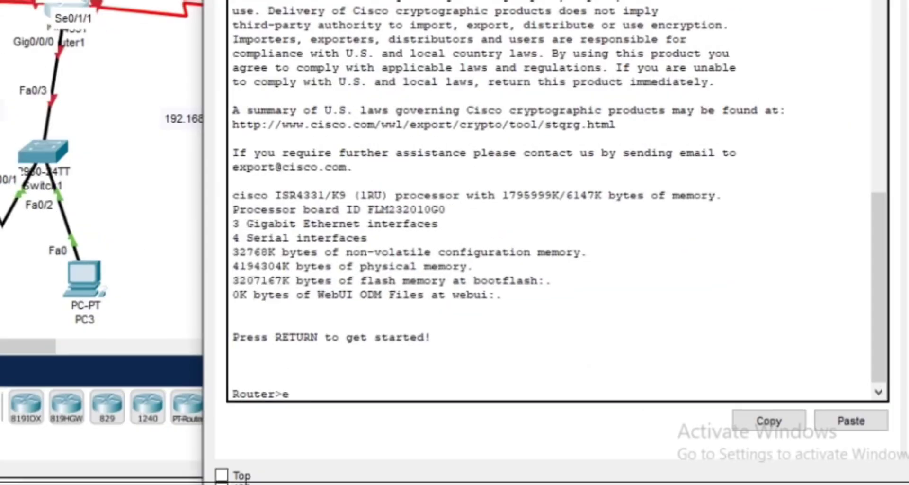
Step: Enter privileged and global configuration mode on the middle router
{"action": "type", "text": "ena"}
{"action": "key", "text": "Tab"}
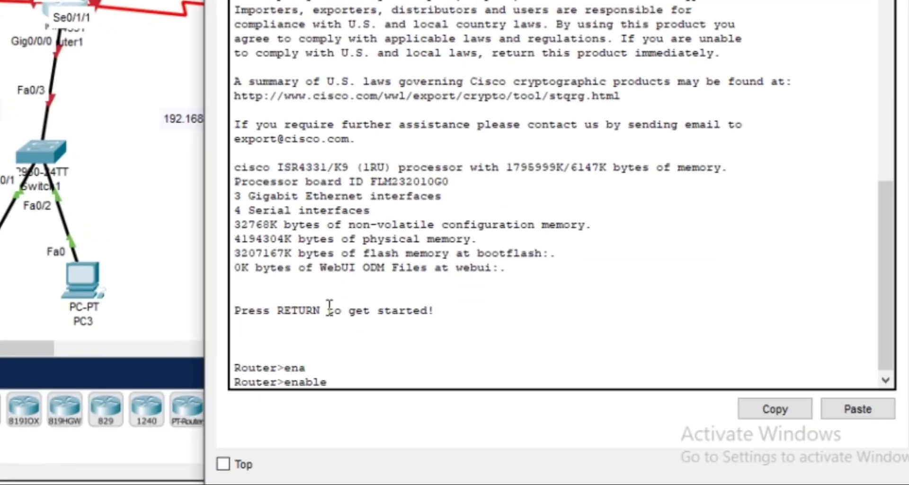
{"action": "key", "text": "Return"}
{"action": "type", "text": "config"}
{"action": "key", "text": "Tab"}
{"action": "key", "text": "Return"}
{"action": "key", "text": "Return"}
Step: Address Serial0/1/0 with /30 mask (mistyped as 10.1.1.1.2) and enable it
{"action": "type", "text": "s"}
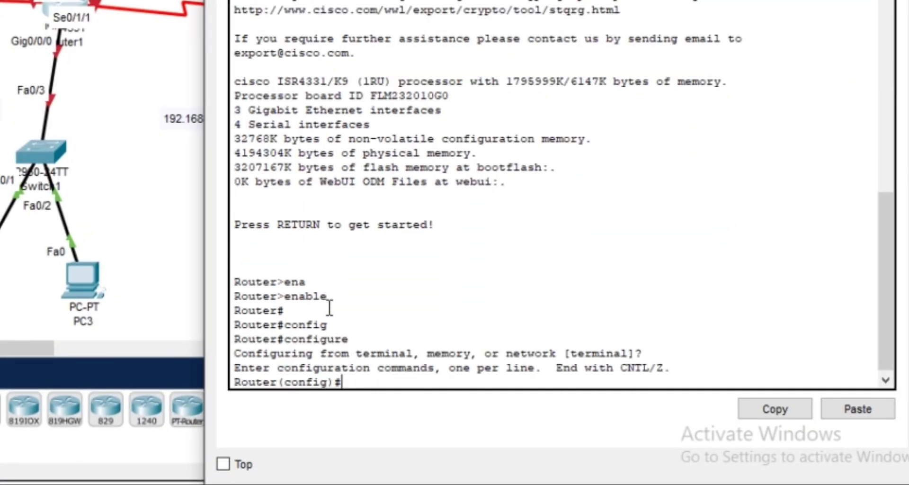
{"action": "key", "text": "Tab"}
{"action": "key", "text": "BackSpace"}
{"action": "type", "text": "int"}
{"action": "key", "text": "Tab"}
{"action": "type", "text": "s"}
{"action": "key", "text": "Tab"}
{"action": "type", "text": "0/1"}
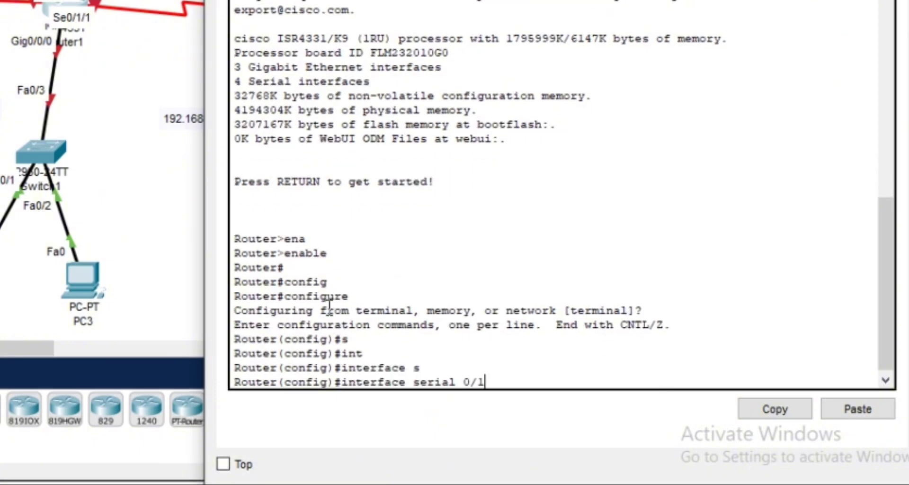
{"action": "type", "text": "/0"}
{"action": "key", "text": "Return"}
{"action": "type", "text": "ip add 10.1"}
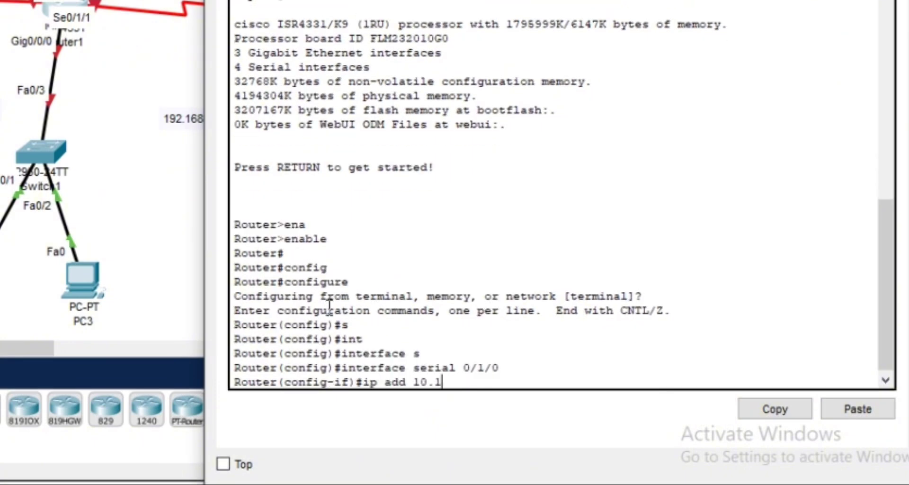
{"action": "type", "text": ".1.1.2 255.255"}
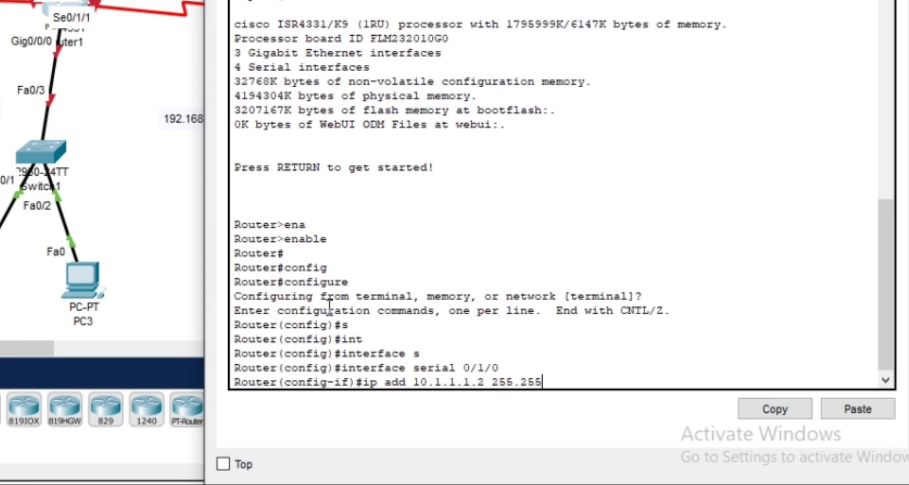
{"action": "type", "text": ".255.252"}
{"action": "key", "text": "Return"}
{"action": "type", "text": "no"}
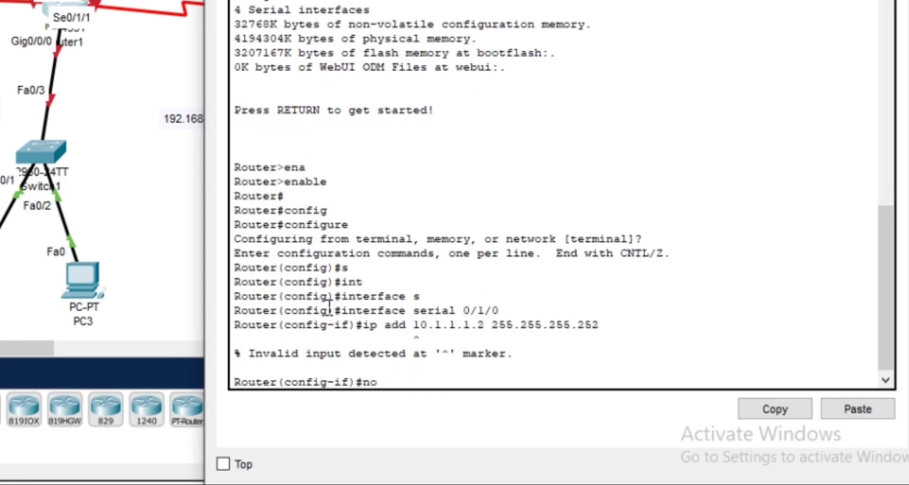
{"action": "type", "text": " shu"}
{"action": "key", "text": "Return"}
Step: Correct the Serial0/1/0 address to 10.1.1.2 255.255.255.252 and re-enable the interface
{"action": "key", "text": "Up"}
{"action": "key", "text": "Up"}
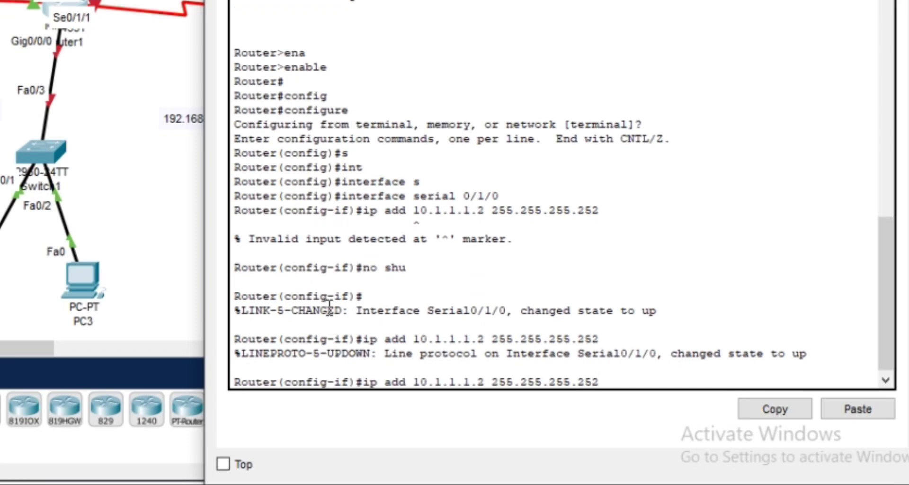
{"action": "key", "text": "Left"}
{"action": "key", "text": "Left"}
{"action": "key", "text": "Left"}
{"action": "key", "text": "Left"}
{"action": "key", "text": "Left"}
{"action": "key", "text": "Left"}
{"action": "key", "text": "Left"}
{"action": "key", "text": "Left"}
{"action": "key", "text": "Left"}
{"action": "key", "text": "Left"}
{"action": "key", "text": "Left"}
{"action": "key", "text": "Left"}
{"action": "key", "text": "Left"}
{"action": "key", "text": "Left"}
{"action": "key", "text": "Left"}
{"action": "key", "text": "Left"}
{"action": "key", "text": "Left"}
{"action": "key", "text": "Left"}
{"action": "key", "text": "BackSpace"}
{"action": "key", "text": "BackSpace"}
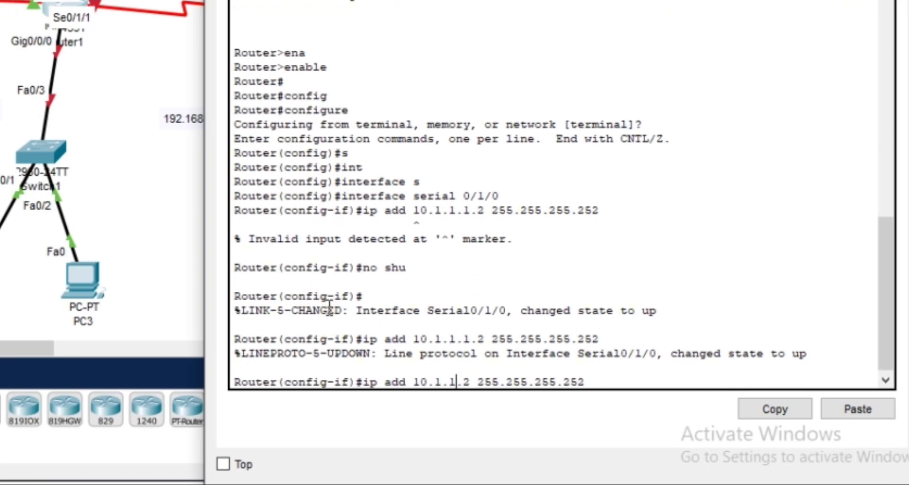
{"action": "key", "text": "Return"}
{"action": "key", "text": "Return"}
{"action": "type", "text": "no shu"}
{"action": "key", "text": "Return"}
{"action": "key", "text": "Return"}
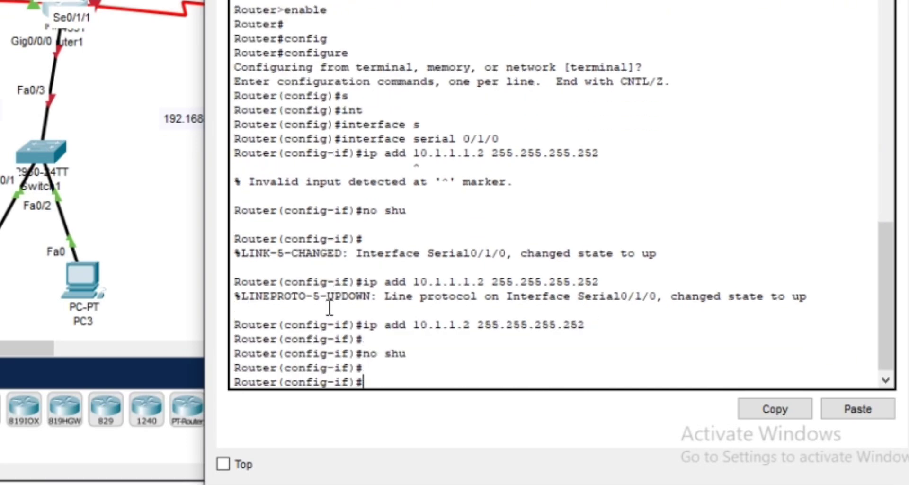
{"action": "key", "text": "Return"}
{"action": "type", "text": "ex"}
{"action": "key", "text": "Return"}
Step: Give GigabitEthernet0/0/0 address 192.168.2.1 255.255.255.0 and bring it up
{"action": "type", "text": "int g"}
{"action": "key", "text": "Tab"}
{"action": "type", "text": "0/0/0"}
{"action": "key", "text": "Return"}
{"action": "type", "text": "ig-if)#i"}
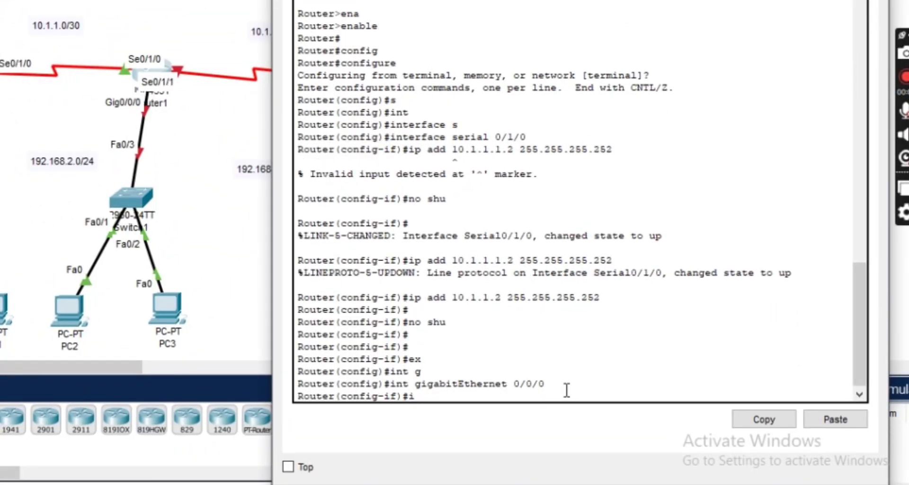
{"action": "type", "text": "p add 192.168"}
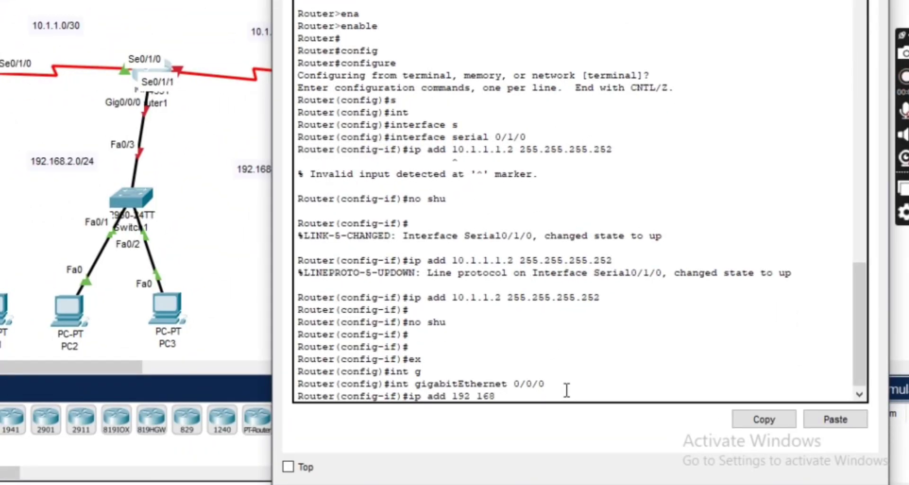
{"action": "type", "text": ".2.1 255.255.255.0"}
{"action": "key", "text": "Return"}
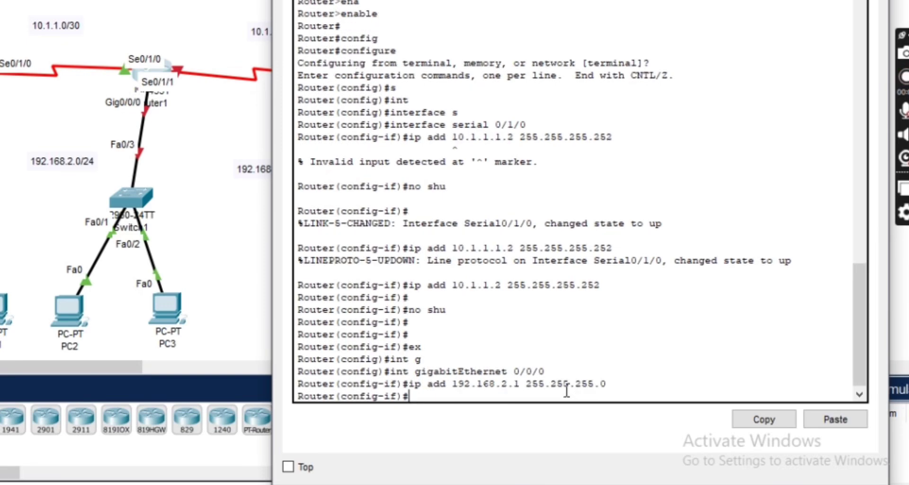
{"action": "type", "text": "no shu"}
{"action": "key", "text": "Return"}
{"action": "key", "text": "Return"}
{"action": "key", "text": "Return"}
{"action": "type", "text": "ex"}
{"action": "key", "text": "Return"}
Step: Select Serial0/1/1 and begin entering address 10.1.2.1
{"action": "type", "text": "i"}
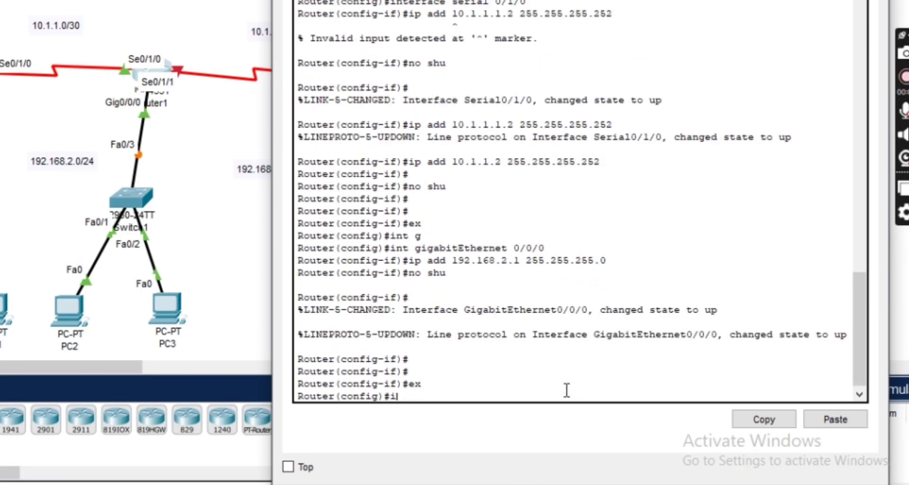
{"action": "type", "text": "nt s"}
{"action": "key", "text": "Tab"}
{"action": "type", "text": "0"}
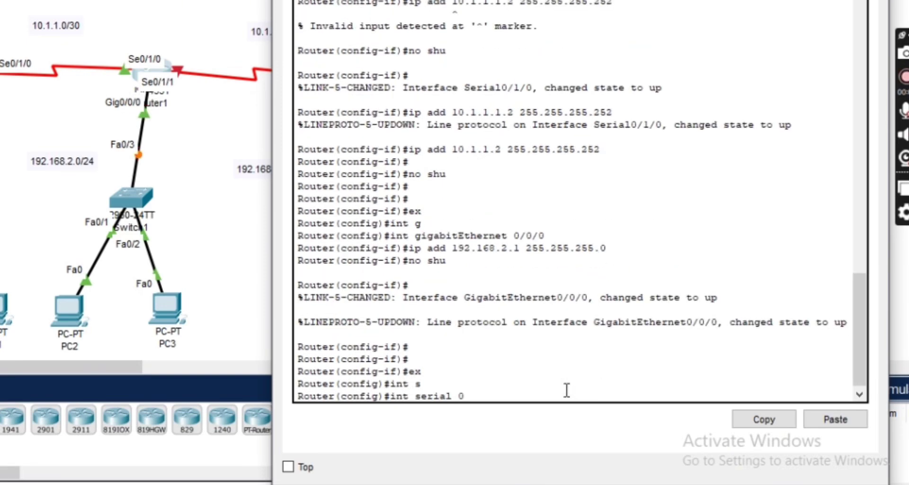
{"action": "type", "text": "/1/1"}
{"action": "key", "text": "Return"}
{"action": "type", "text": "ig-if)#i"}
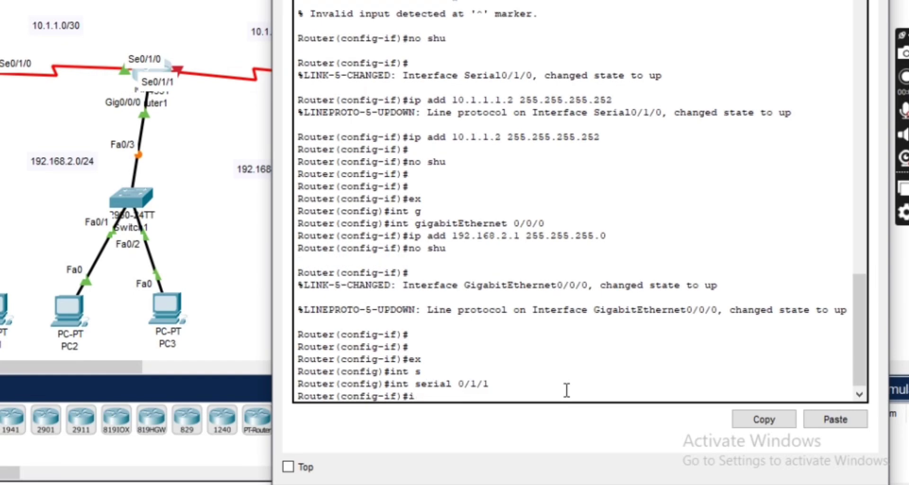
{"action": "type", "text": "p add 10.1.2.1"}
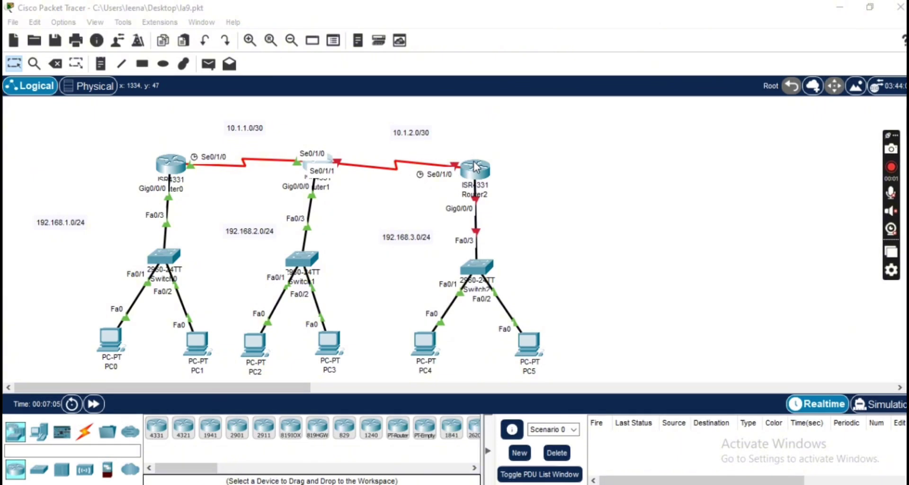
Step: Open the right-hand router's window, then move it up-left and narrow it
{"action": "left_click", "coordinate": [476, 166]}
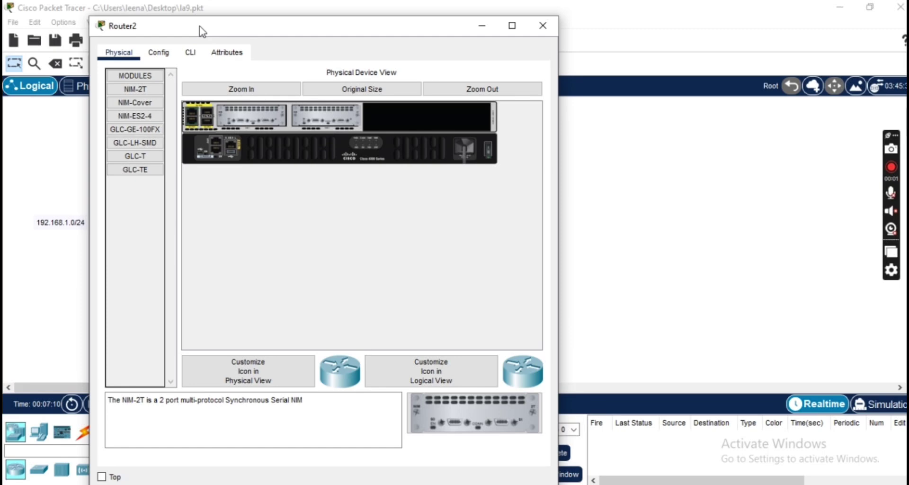
{"action": "left_click_drag", "start_coordinate": [201, 30], "coordinate": [119, 21]}
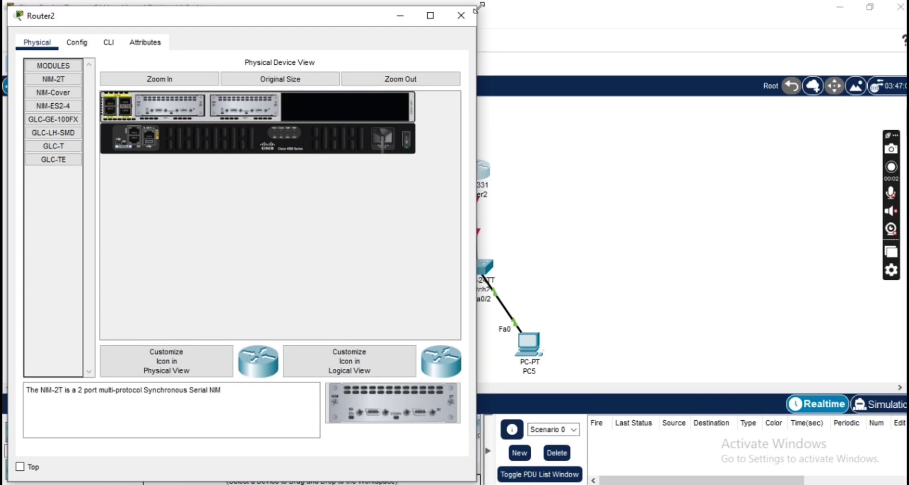
{"action": "left_click_drag", "start_coordinate": [479, 6], "coordinate": [436, 13]}
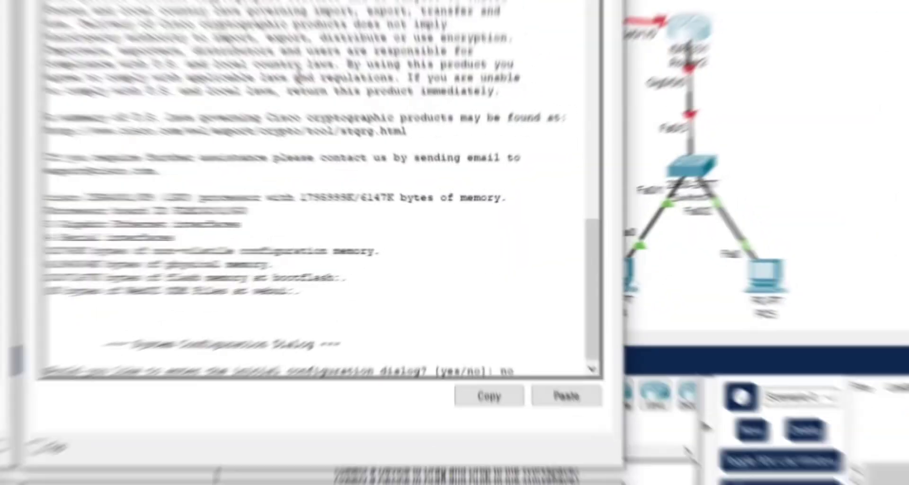
Step: Enter configuration mode and set the router's hostname to Router3
{"action": "type", "text": "en"}
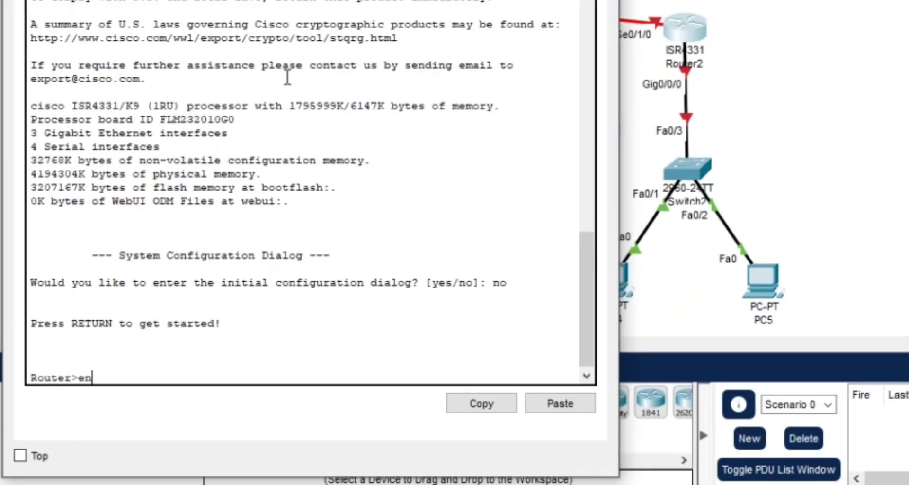
{"action": "key", "text": "Tab"}
{"action": "key", "text": "Return"}
{"action": "type", "text": "confi"}
{"action": "key", "text": "Tab"}
{"action": "type", "text": "terminal"}
{"action": "key", "text": "Return"}
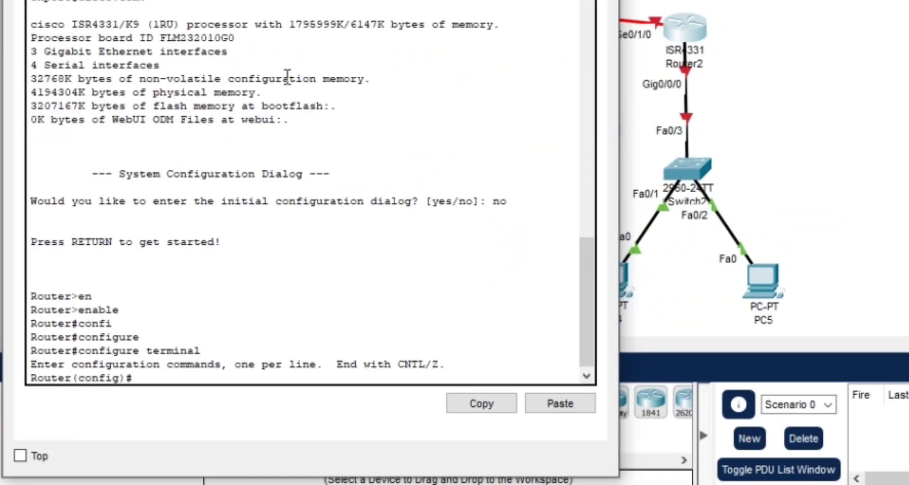
{"action": "type", "text": "h"}
{"action": "key", "text": "Tab"}
{"action": "type", "text": "Router3"}
{"action": "key", "text": "Return"}
Step: Give GigabitEthernet0/0/0 address 192.168.3.1 255.255.255.0 and bring it up
{"action": "type", "text": "int g"}
{"action": "key", "text": "Tab"}
{"action": "type", "text": "0/"}
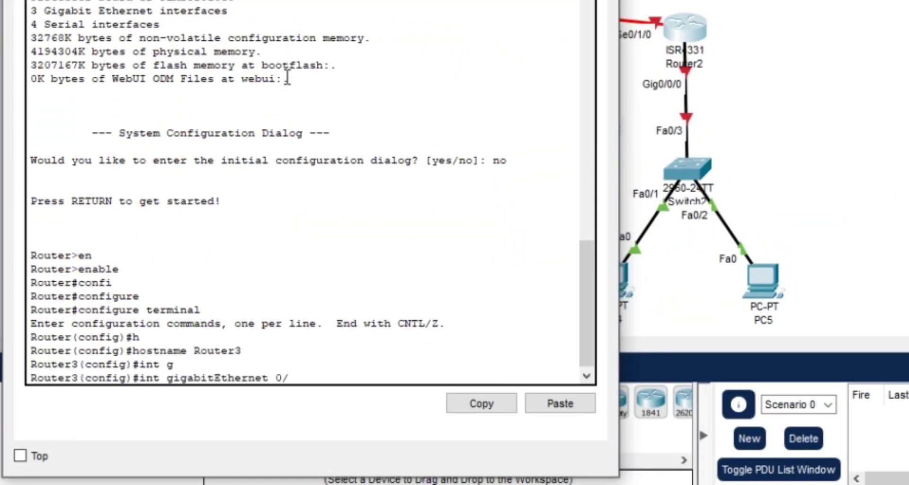
{"action": "type", "text": "0/0"}
{"action": "key", "text": "Return"}
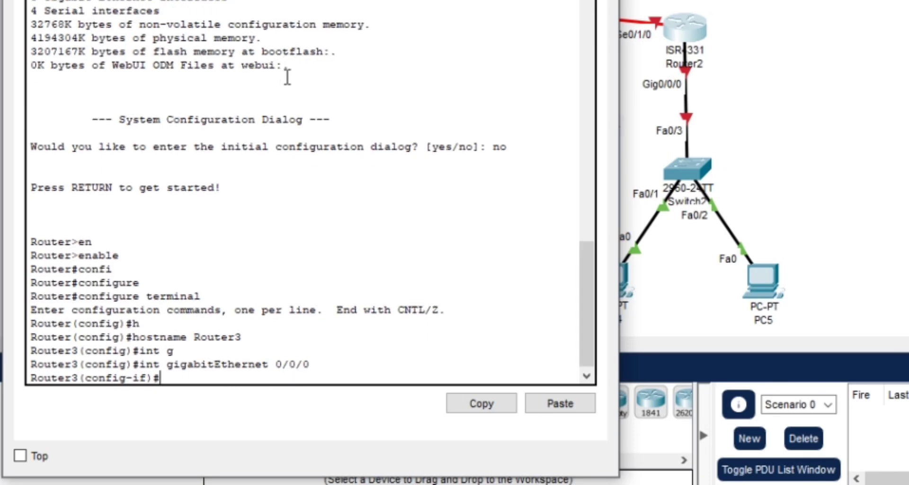
{"action": "type", "text": "ip add 192.16"}
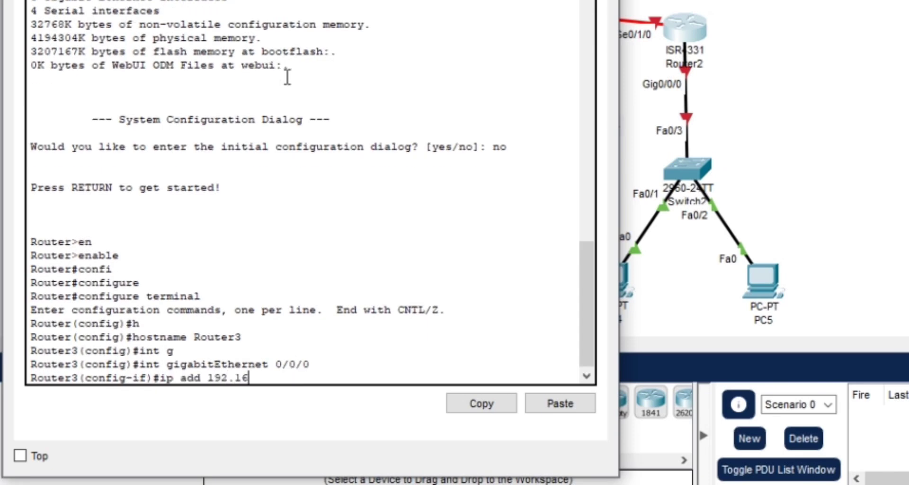
{"action": "type", "text": "8.3.1 255.255.255.0"}
{"action": "key", "text": "Return"}
{"action": "type", "text": "no shu"}
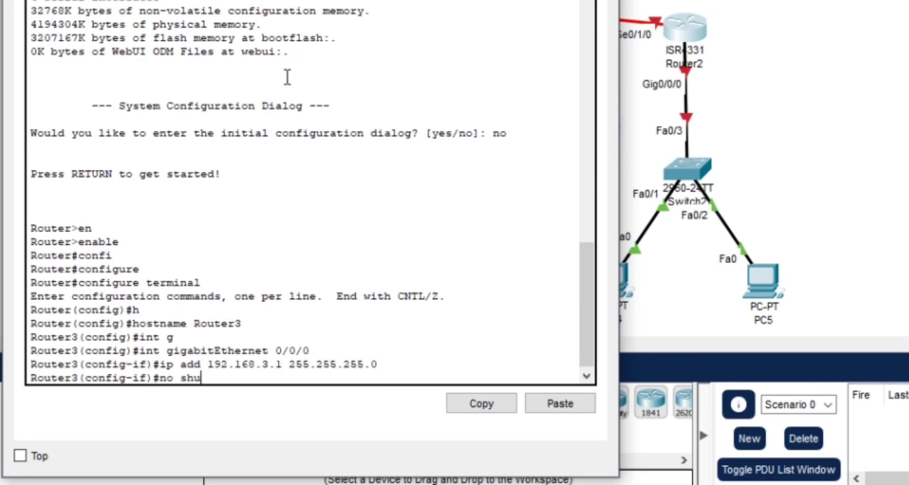
{"action": "key", "text": "Return"}
{"action": "key", "text": "Return"}
{"action": "type", "text": "ex"}
{"action": "key", "text": "Return"}
Step: Give Serial0/1/0 address 10.1.2.2 255.255.255.252, enable it, and save with do write
{"action": "type", "text": "int"}
{"action": "key", "text": "Tab"}
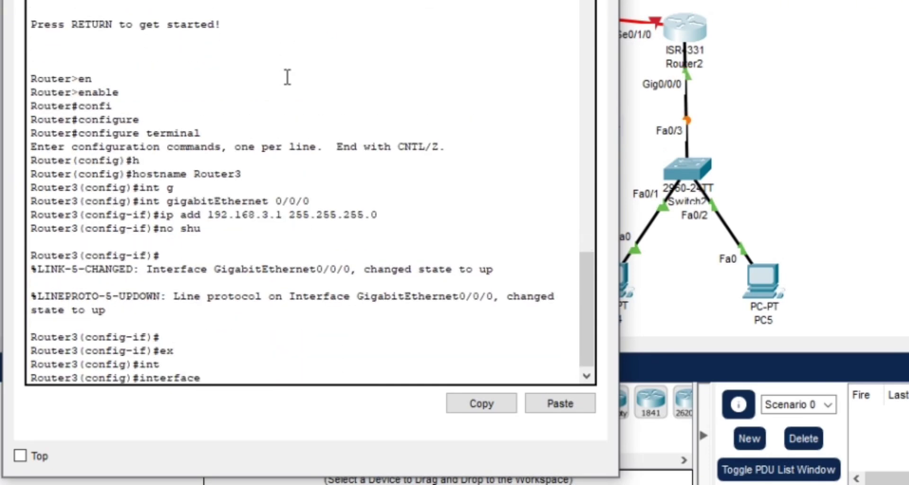
{"action": "type", "text": "s"}
{"action": "key", "text": "Tab"}
{"action": "type", "text": "0/1/0"}
{"action": "key", "text": "Return"}
{"action": "type", "text": "ip add"}
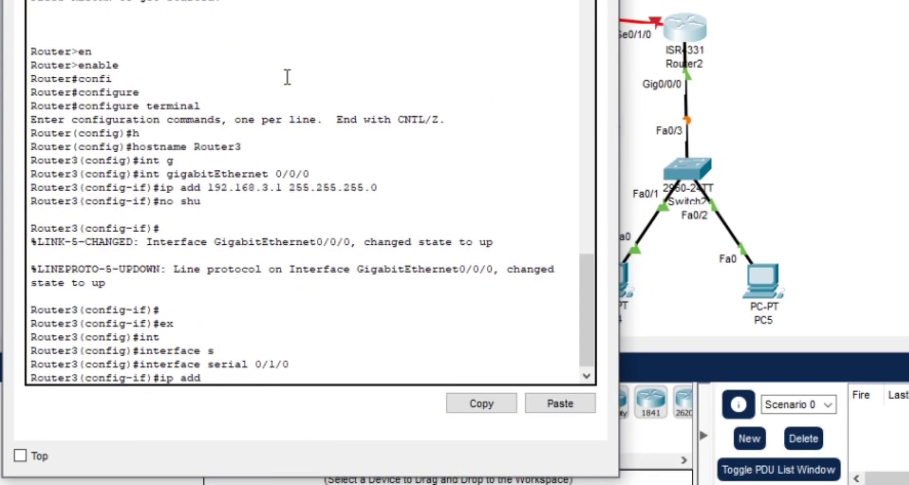
{"action": "type", "text": " 10.1.2.2 255.255"}
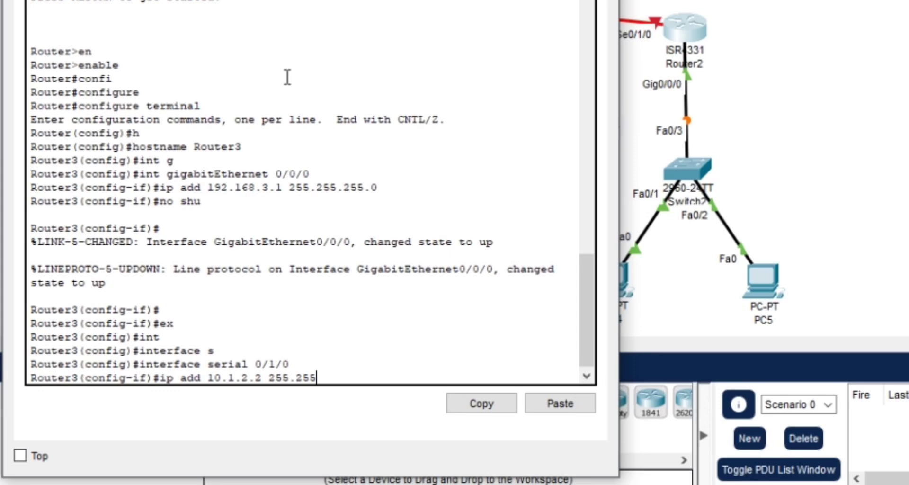
{"action": "type", "text": ".255.252"}
{"action": "key", "text": "Return"}
{"action": "type", "text": "no shu"}
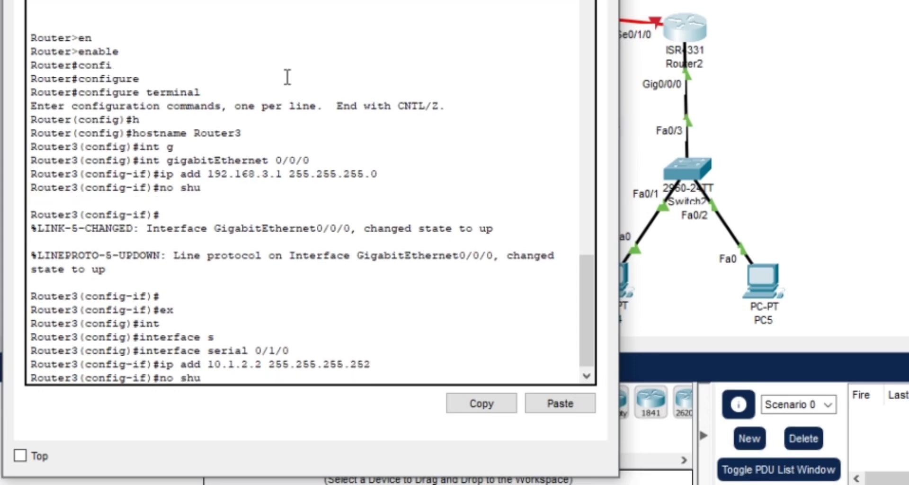
{"action": "key", "text": "Return"}
{"action": "type", "text": "do w"}
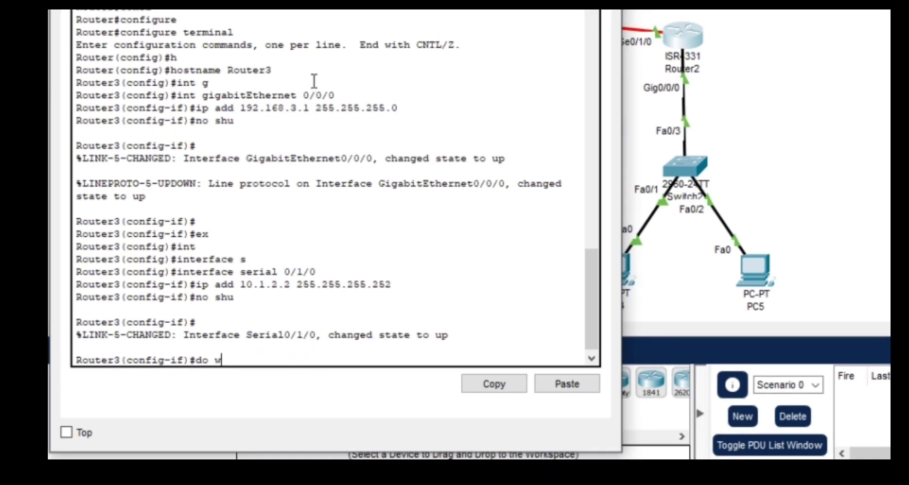
{"action": "key", "text": "Return"}
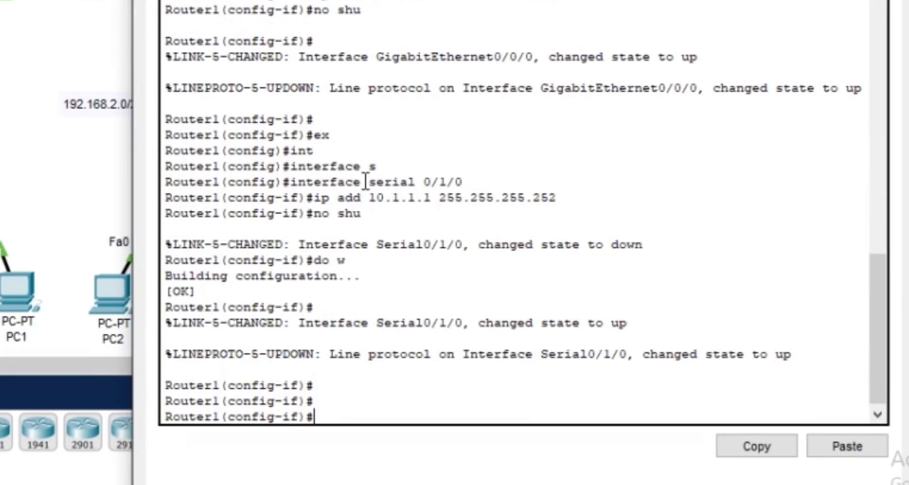
Step: Start RIP on Router1 and set it to version 1
{"action": "type", "text": "ex"}
{"action": "key", "text": "Return"}
{"action": "type", "text": "r1(config)#r"}
{"action": "key", "text": "Tab"}
{"action": "type", "text": "ri"}
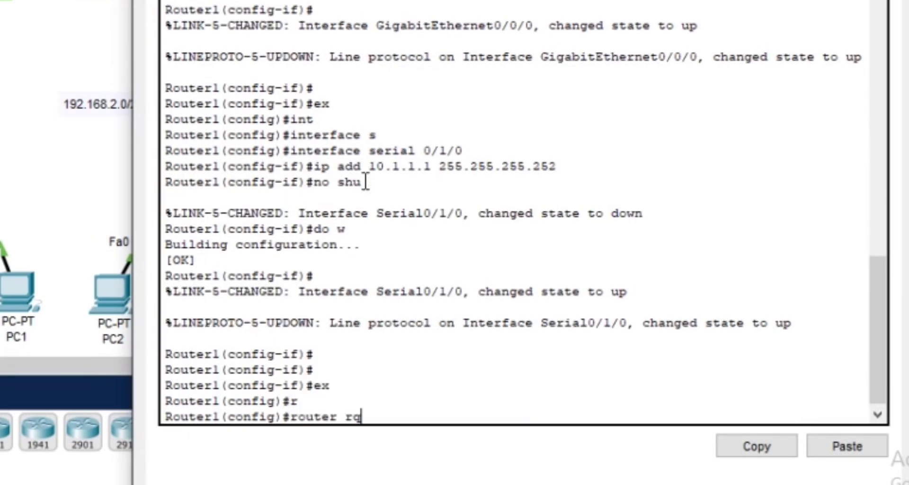
{"action": "key", "text": "Tab"}
{"action": "key", "text": "Return"}
{"action": "type", "text": "ve"}
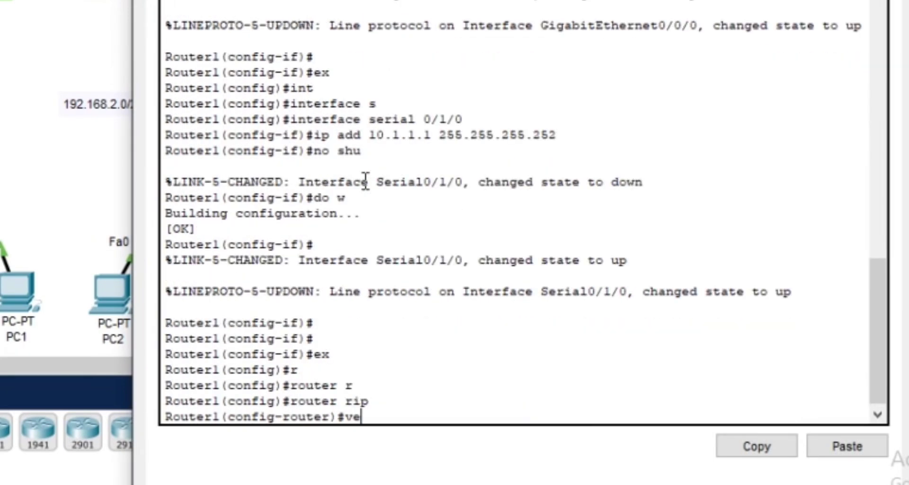
{"action": "key", "text": "Tab"}
{"action": "type", "text": "1"}
{"action": "key", "text": "Return"}
Step: Advertise networks 192.168.1.0 and 10.1.1.0 in Router1's RIP, then leave RIP configuration
{"action": "type", "text": "network"}
{"action": "key", "text": "Tab"}
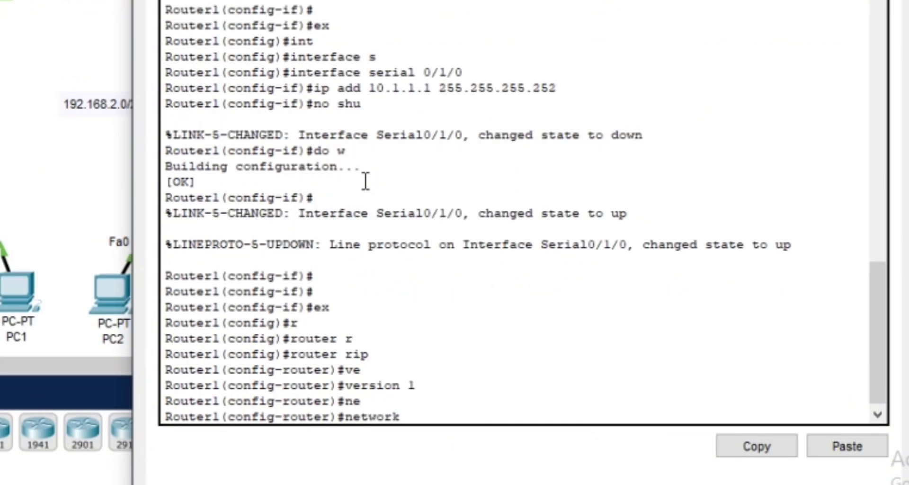
{"action": "type", "text": "192.168.1.0"}
{"action": "key", "text": "Return"}
{"action": "type", "text": "ne"}
{"action": "key", "text": "Tab"}
{"action": "type", "text": "1"}
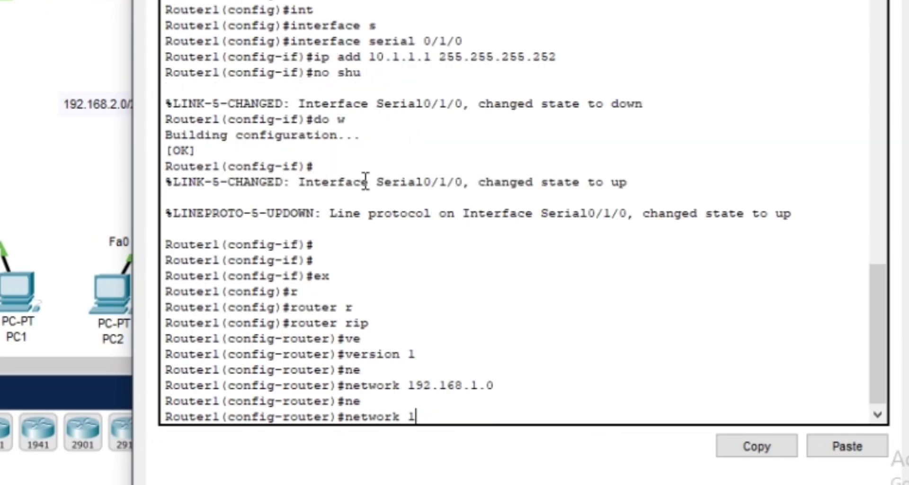
{"action": "type", "text": "0.1.1.0"}
{"action": "key", "text": "Return"}
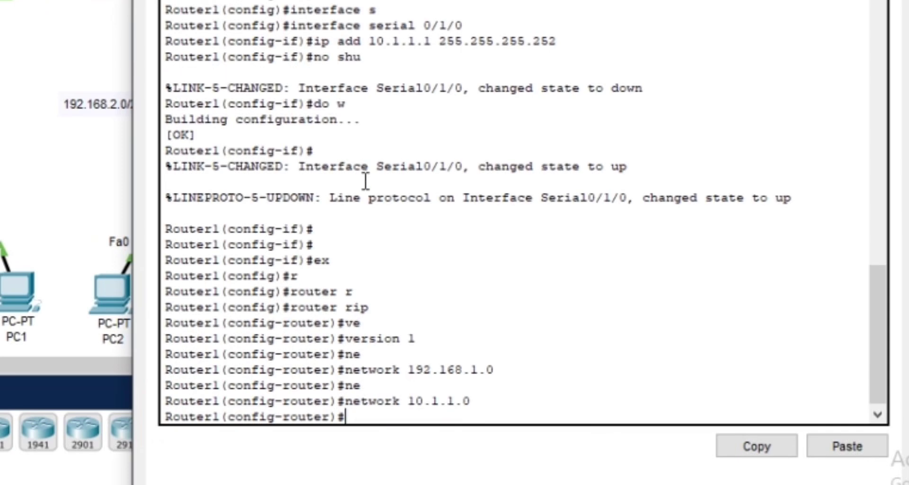
{"action": "type", "text": "ex"}
{"action": "key", "text": "Return"}
{"action": "type", "text": "do w"}
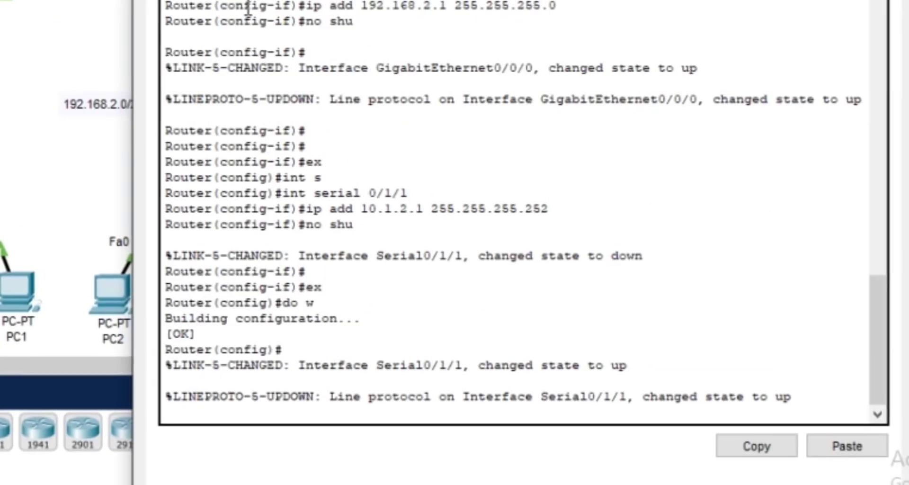
Step: Start RIP on the middle router and set it to version 1
{"action": "type", "text": "r"}
{"action": "key", "text": "Tab"}
{"action": "type", "text": "r"}
{"action": "key", "text": "Tab"}
{"action": "key", "text": "Return"}
{"action": "type", "text": "ver"}
Step: Advertise networks 10.1.1.0 and 10.1.2.0, then enter network 192.168.2.0
{"action": "key", "text": "Tab"}
{"action": "type", "text": "2="}
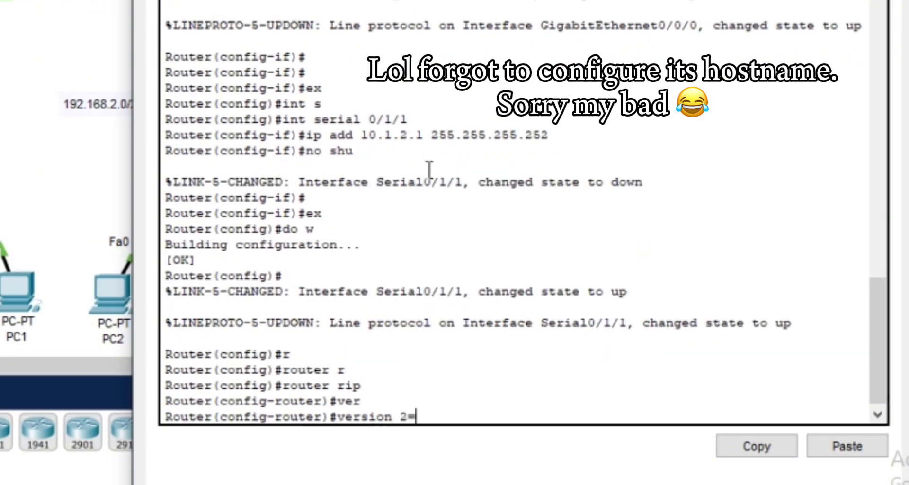
{"action": "key", "text": "BackSpace"}
{"action": "key", "text": "BackSpace"}
{"action": "type", "text": "1"}
{"action": "key", "text": "Return"}
{"action": "type", "text": "ne"}
{"action": "key", "text": "Tab"}
{"action": "type", "text": "10.1.1"}
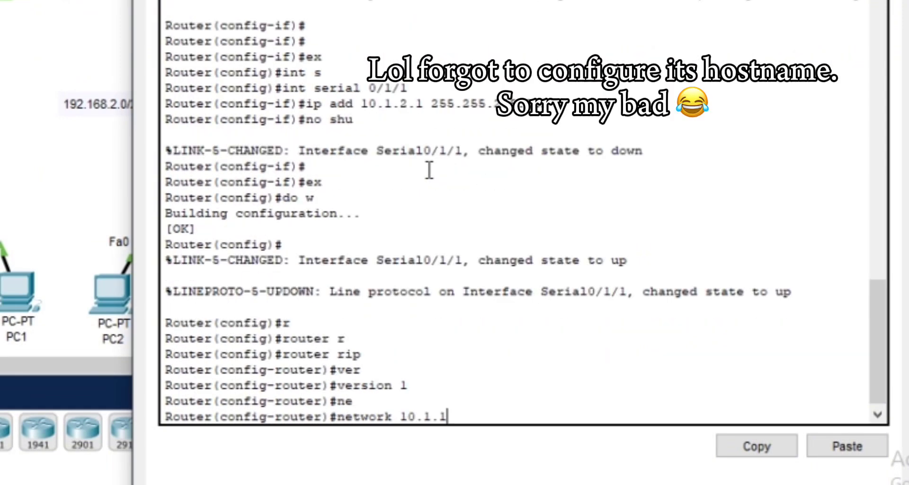
{"action": "type", "text": ".0"}
{"action": "key", "text": "Return"}
{"action": "key", "text": "Up"}
{"action": "key", "text": "BackSpace"}
{"action": "key", "text": "BackSpace"}
{"action": "key", "text": "BackSpace"}
{"action": "type", "text": "2.0"}
{"action": "key", "text": "Return"}
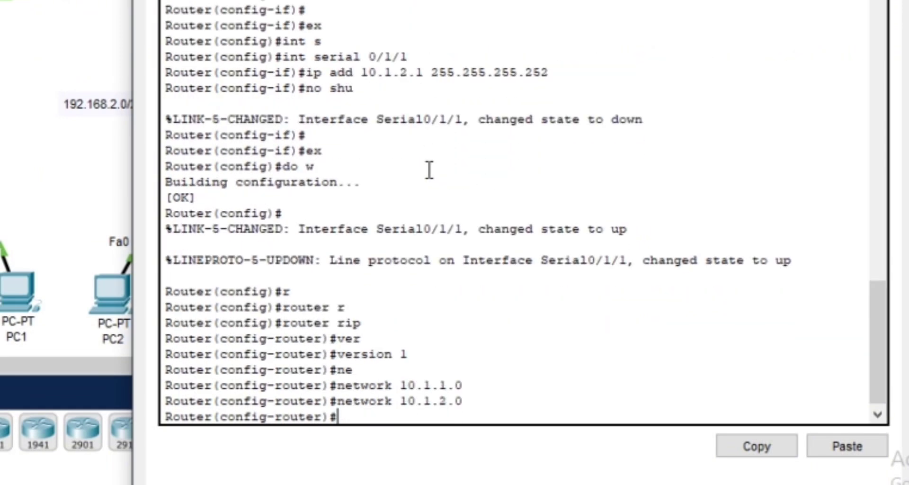
{"action": "type", "text": "ne"}
{"action": "key", "text": "Tab"}
{"action": "type", "text": "192.168"}
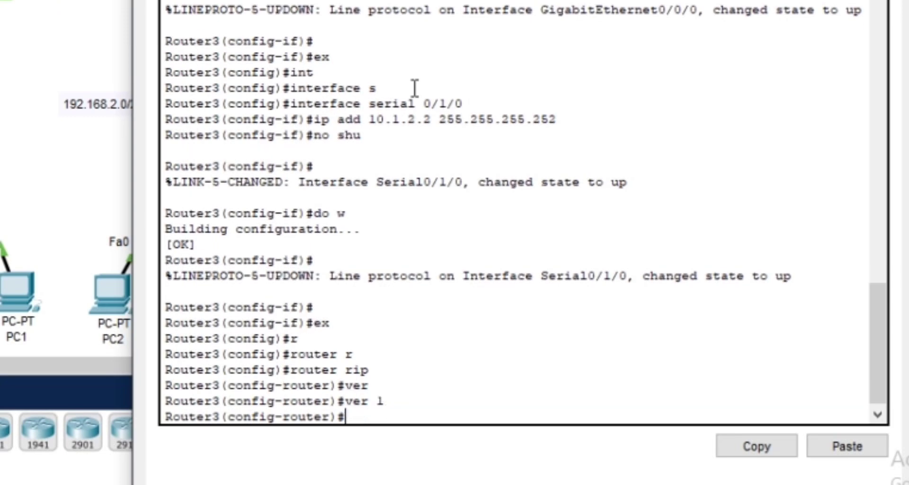
Step: Advertise networks 192.168.3.0 and 10.1.2.0 in Router3's RIP
{"action": "type", "text": "ne"}
{"action": "key", "text": "Tab"}
{"action": "type", "text": "192."}
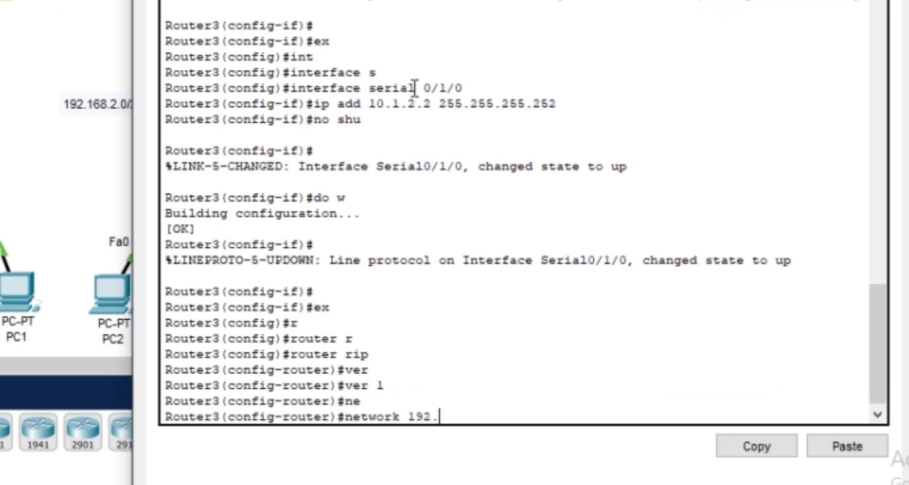
{"action": "type", "text": "168.3.0"}
{"action": "key", "text": "Return"}
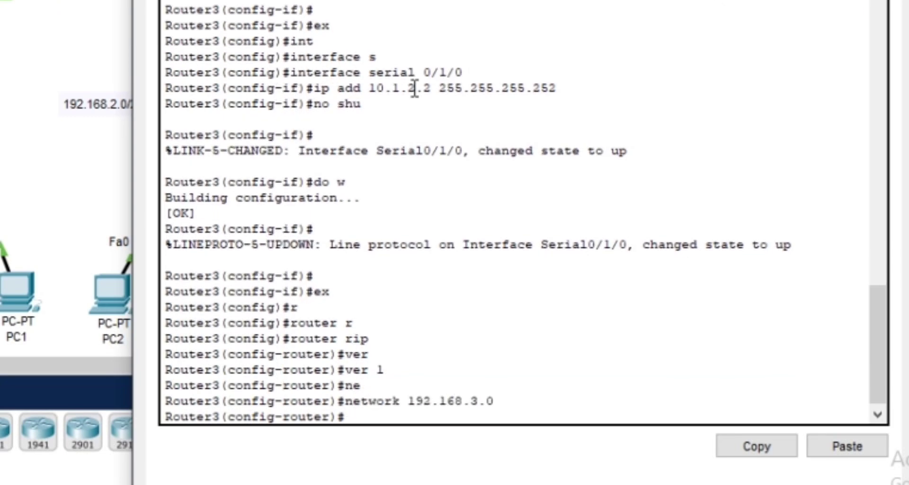
{"action": "type", "text": "ne"}
{"action": "key", "text": "Tab"}
{"action": "type", "text": "10.1.2.0"}
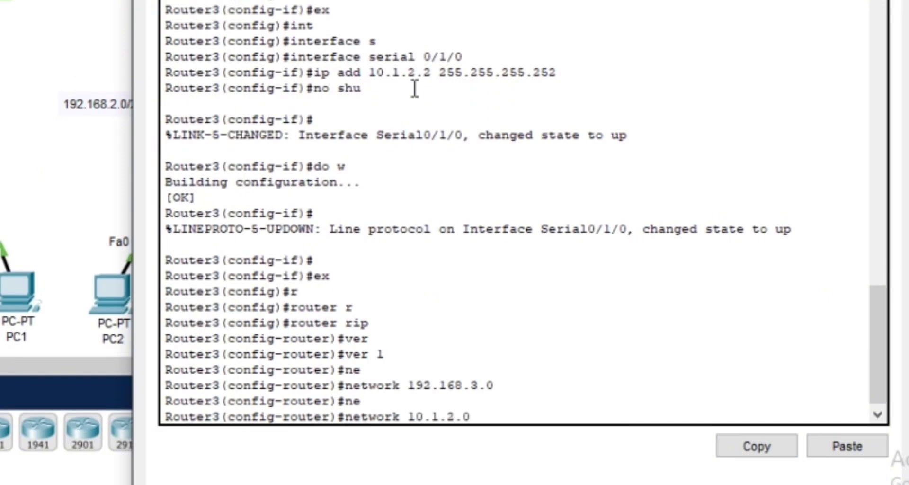
{"action": "key", "text": "Return"}
Step: Save Router3's configuration with do wr and return to privileged mode
{"action": "type", "text": "do wr"}
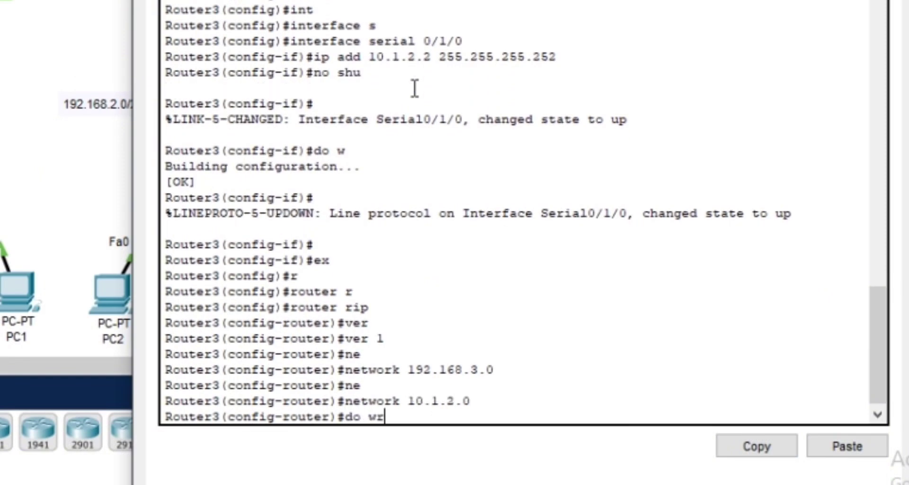
{"action": "key", "text": "Return"}
{"action": "type", "text": "ex"}
{"action": "key", "text": "Return"}
{"action": "type", "text": "ex"}
{"action": "key", "text": "Return"}
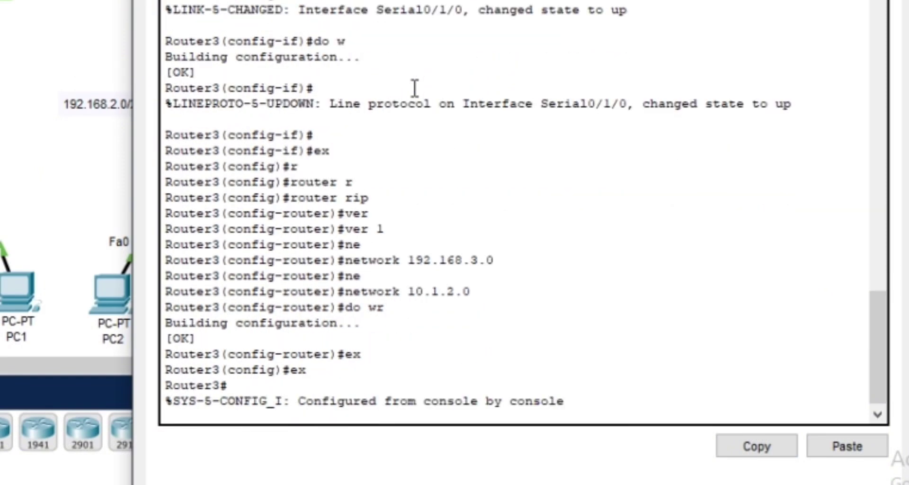
{"action": "key", "text": "Return"}
Step: Show Router3's routing table and highlight the RIP routes learned via 10.1.2.1
{"action": "type", "text": "sh"}
{"action": "key", "text": "Tab"}
{"action": "type", "text": "in"}
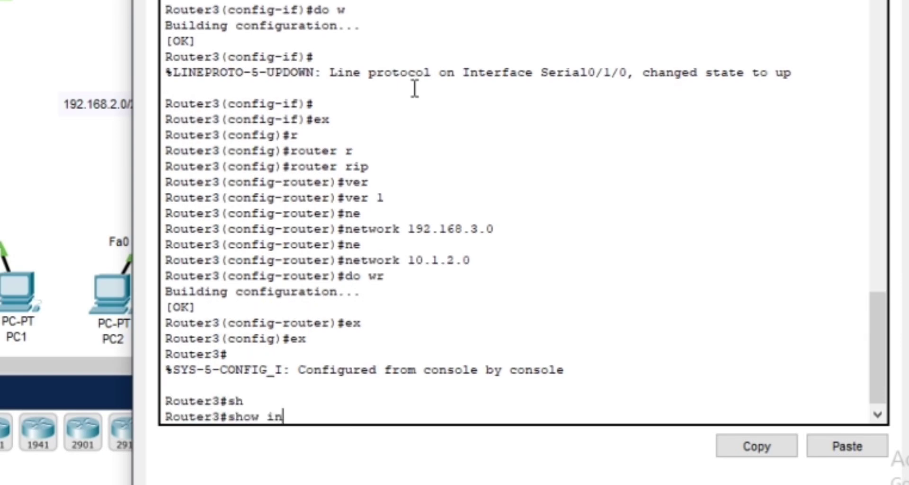
{"action": "key", "text": "BackSpace"}
{"action": "type", "text": "p r"}
{"action": "key", "text": "Tab"}
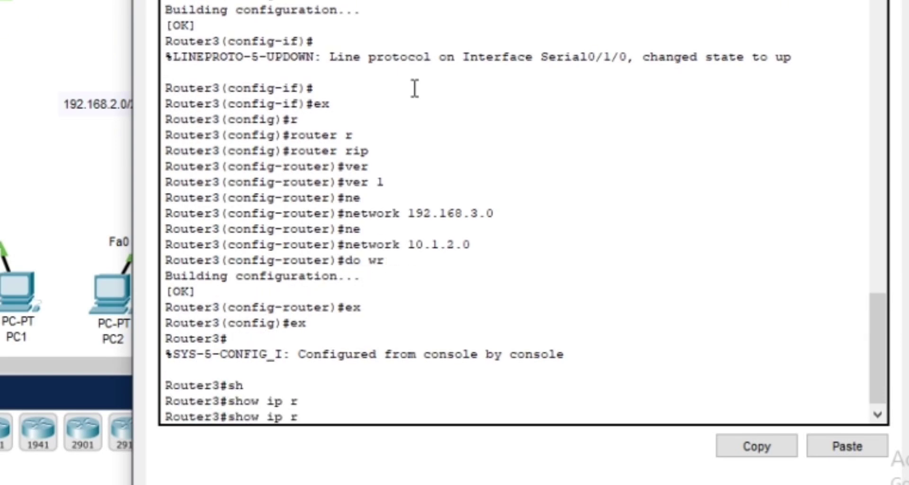
{"action": "type", "text": "out"}
{"action": "key", "text": "Return"}
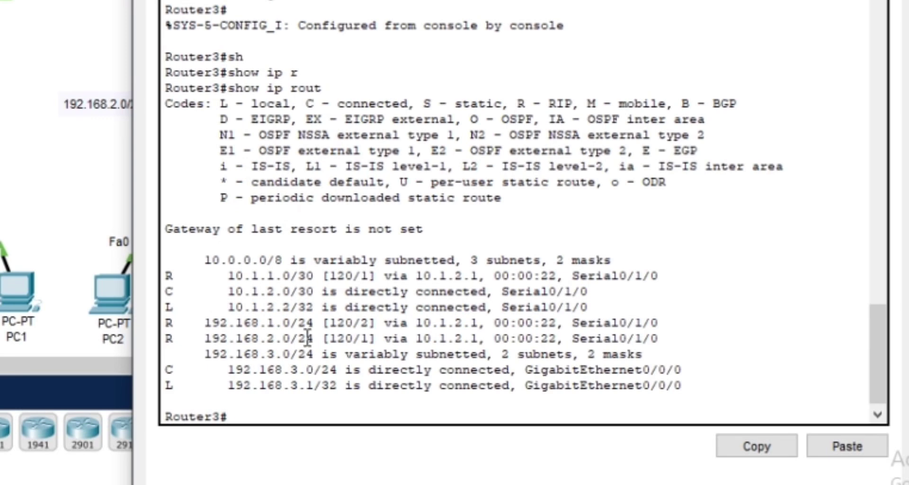
{"action": "left_click_drag", "start_coordinate": [671, 325], "coordinate": [200, 339]}
{"action": "left_click", "coordinate": [200, 339]}
{"action": "key", "text": "Return"}
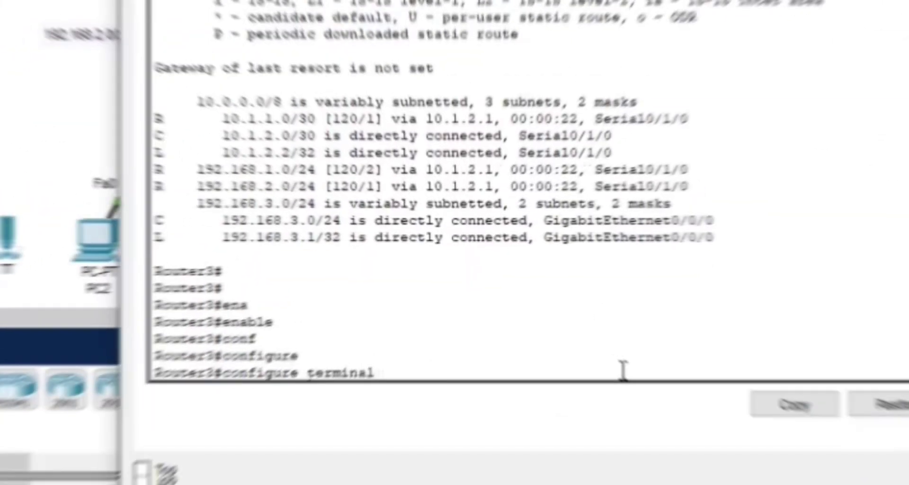
Step: Under router rip on Router3, set version 2 and save with do wr
{"action": "key", "text": "Return"}
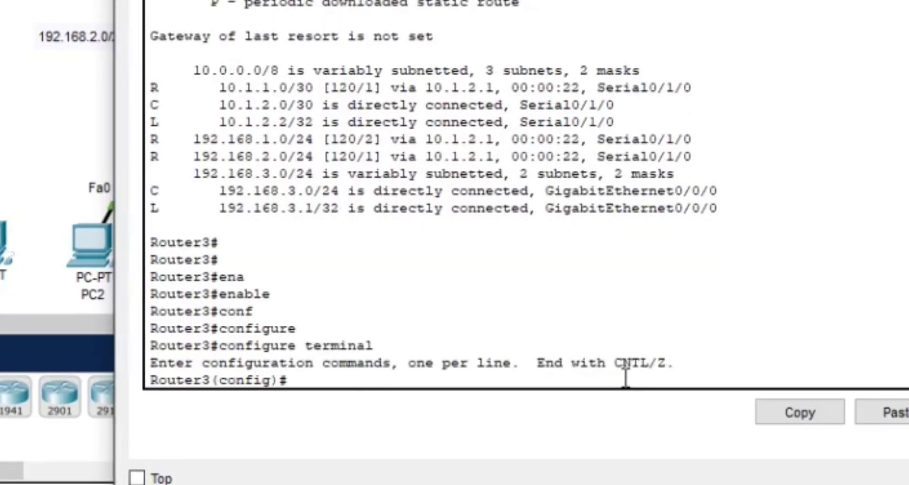
{"action": "type", "text": "r"}
{"action": "key", "text": "Tab"}
{"action": "type", "text": "r"}
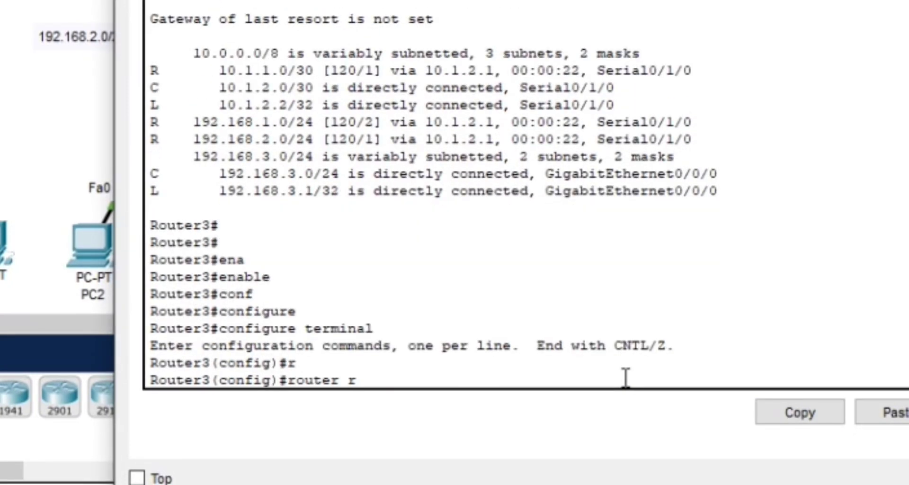
{"action": "key", "text": "Tab"}
{"action": "key", "text": "Return"}
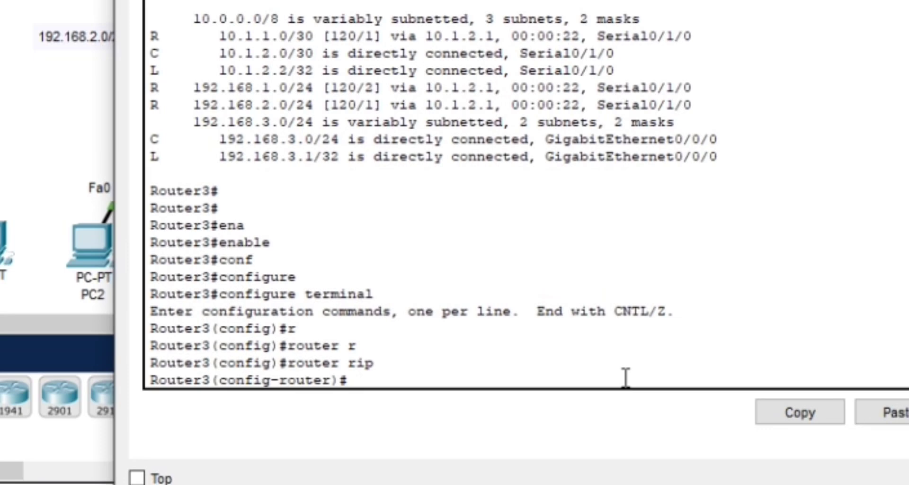
{"action": "type", "text": "ver"}
{"action": "key", "text": "Tab"}
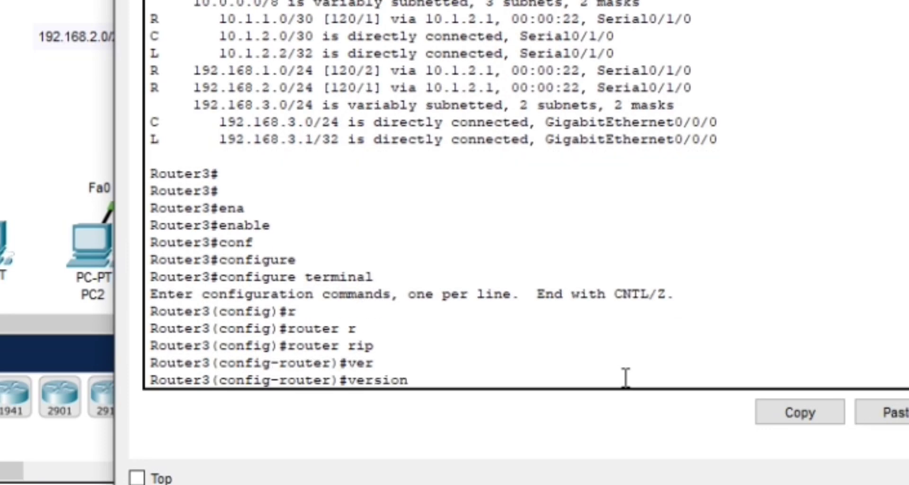
{"action": "type", "text": "2"}
{"action": "key", "text": "Return"}
{"action": "type", "text": "do wr"}
{"action": "key", "text": "Return"}
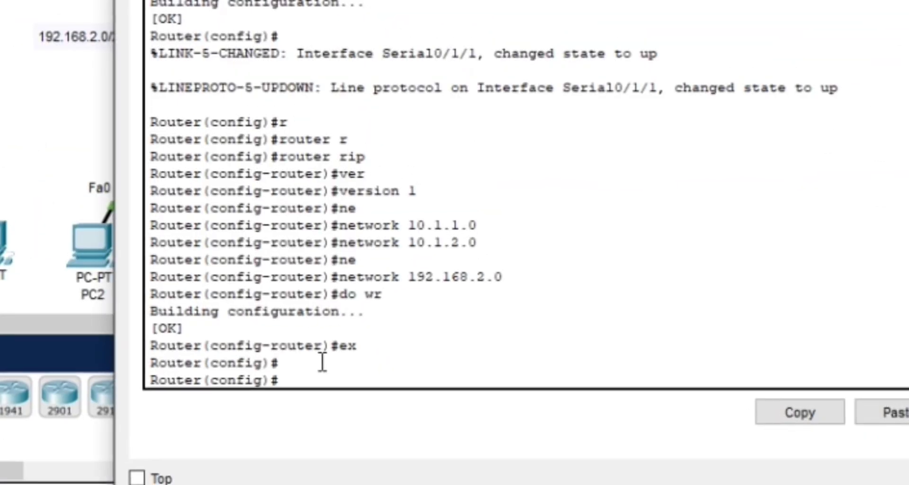
Step: Under router rip on the middle router, set version 2
{"action": "type", "text": "r"}
{"action": "key", "text": "Tab"}
{"action": "type", "text": "r"}
{"action": "key", "text": "Tab"}
{"action": "key", "text": "Return"}
{"action": "type", "text": "v"}
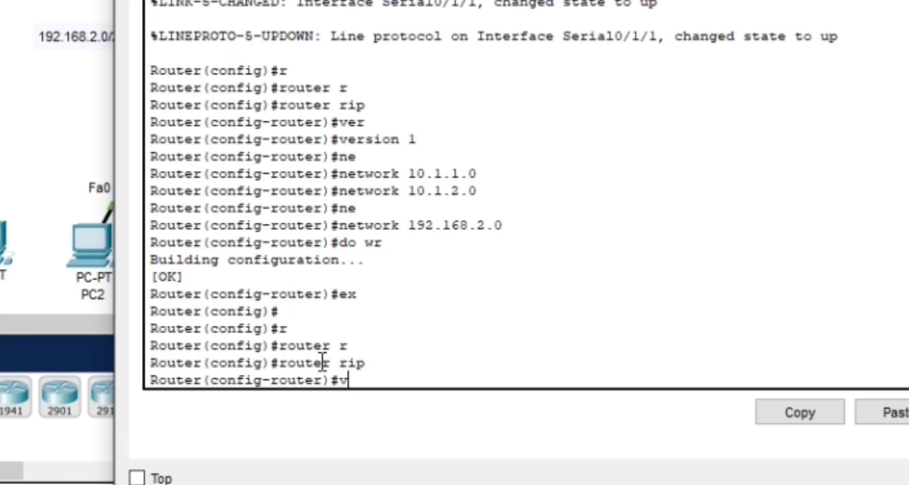
{"action": "type", "text": "er"}
{"action": "key", "text": "Tab"}
{"action": "type", "text": "2"}
{"action": "key", "text": "Return"}
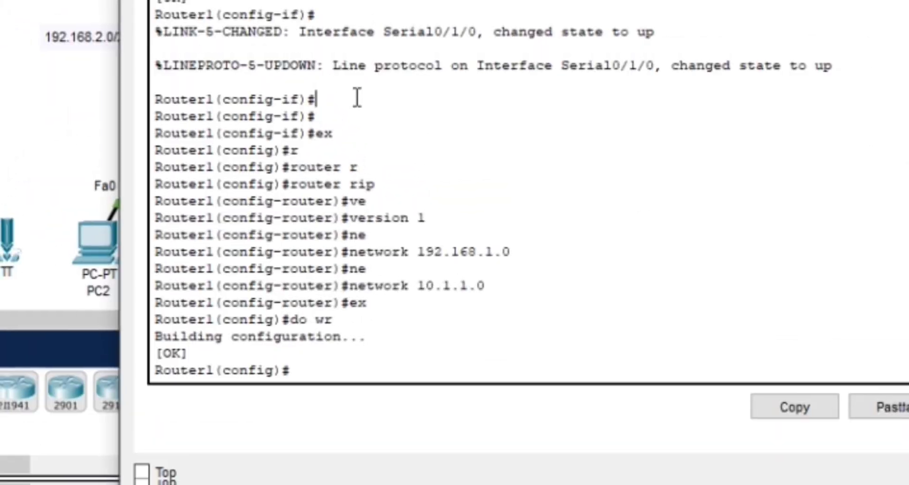
Step: Set Router1's RIP to version 2
{"action": "type", "text": "r"}
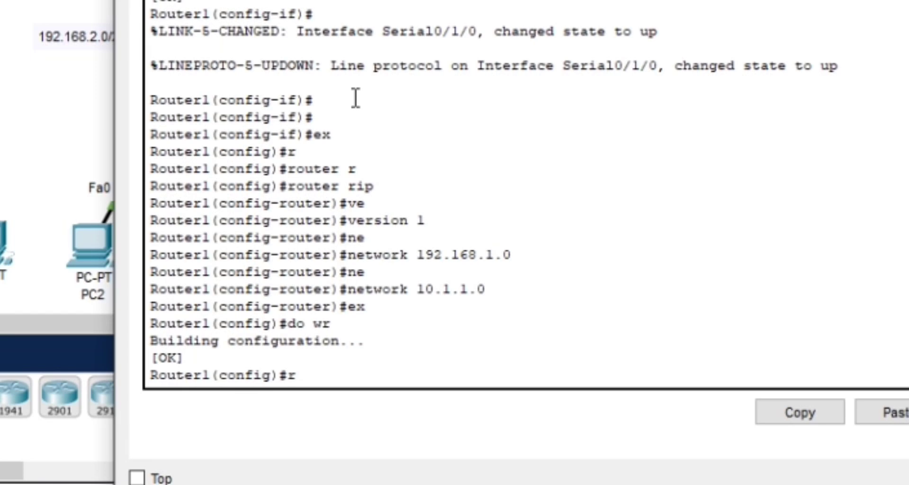
{"action": "key", "text": "Tab"}
{"action": "type", "text": "r"}
{"action": "key", "text": "Tab"}
{"action": "key", "text": "Return"}
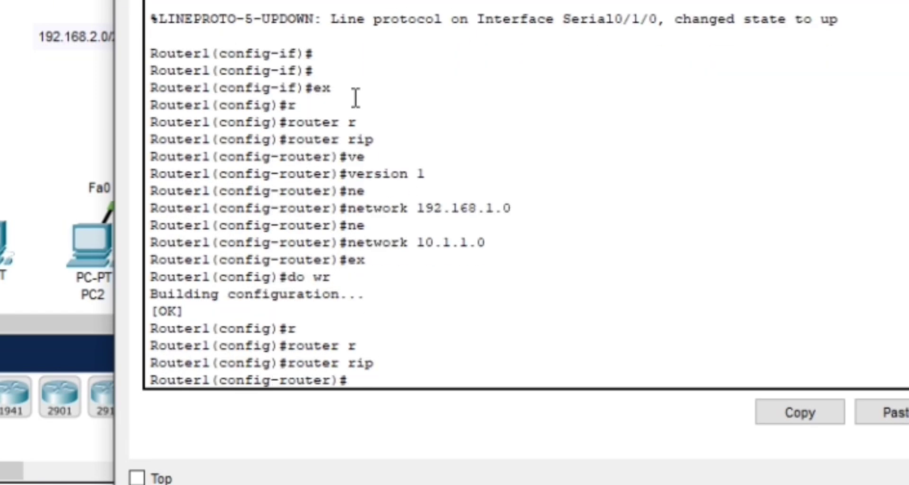
{"action": "type", "text": "ver"}
{"action": "key", "text": "Tab"}
{"action": "key", "text": "Tab"}
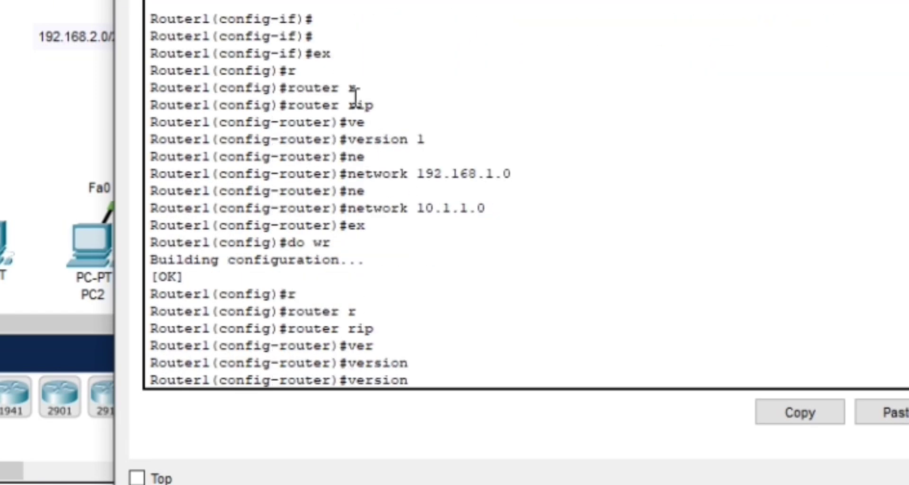
{"action": "type", "text": "2"}
{"action": "key", "text": "Return"}
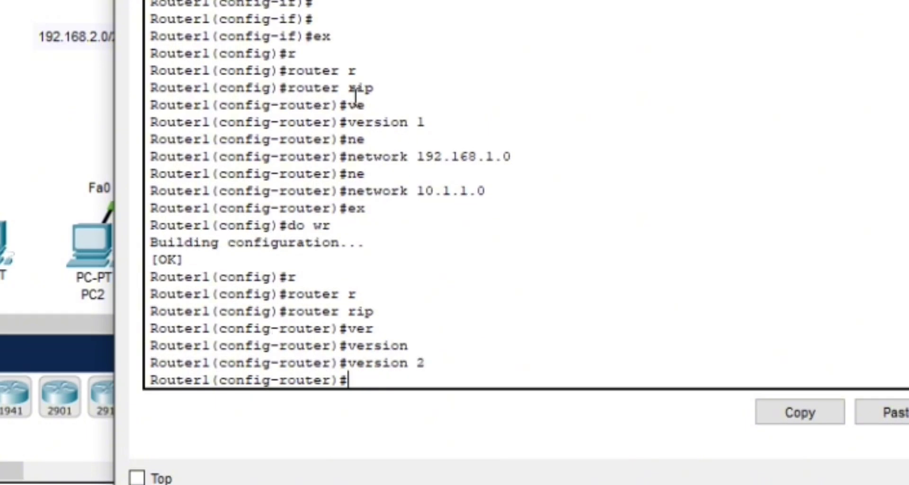
Step: Save Router1's configuration with do wr and return to privileged mode
{"action": "type", "text": "ex"}
{"action": "key", "text": "Return"}
{"action": "type", "text": "do wr"}
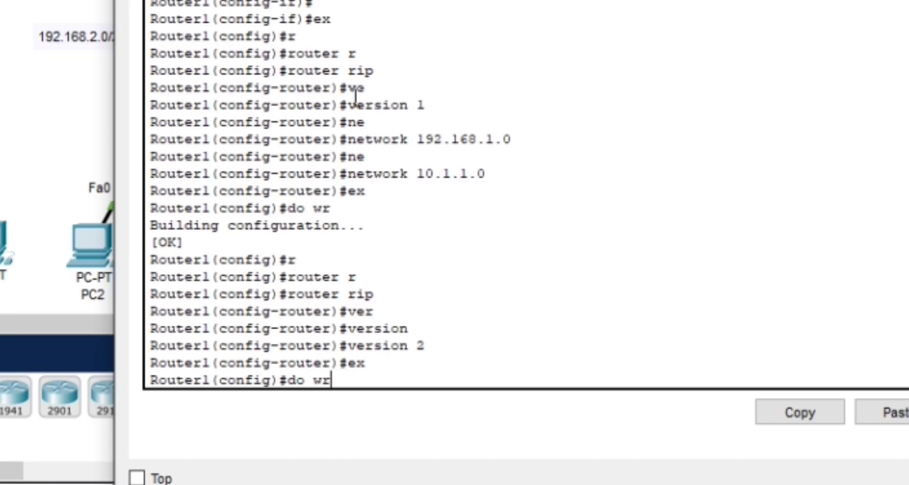
{"action": "key", "text": "Return"}
{"action": "type", "text": "ex"}
{"action": "key", "text": "Return"}
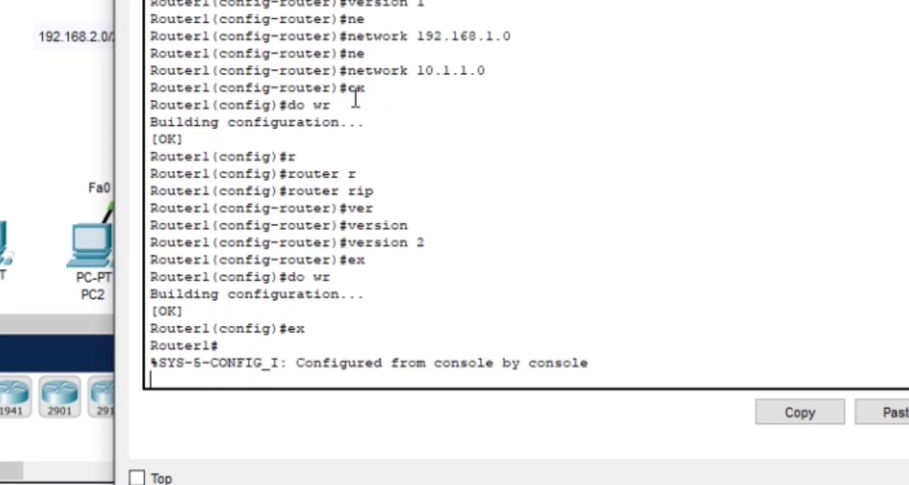
{"action": "key", "text": "Return"}
{"action": "key", "text": "Return"}
Step: Run show ip route on Router1 and check RIP routes to 10.1.2.0, 192.168.2.0, 192.168.3.0
{"action": "type", "text": "sh"}
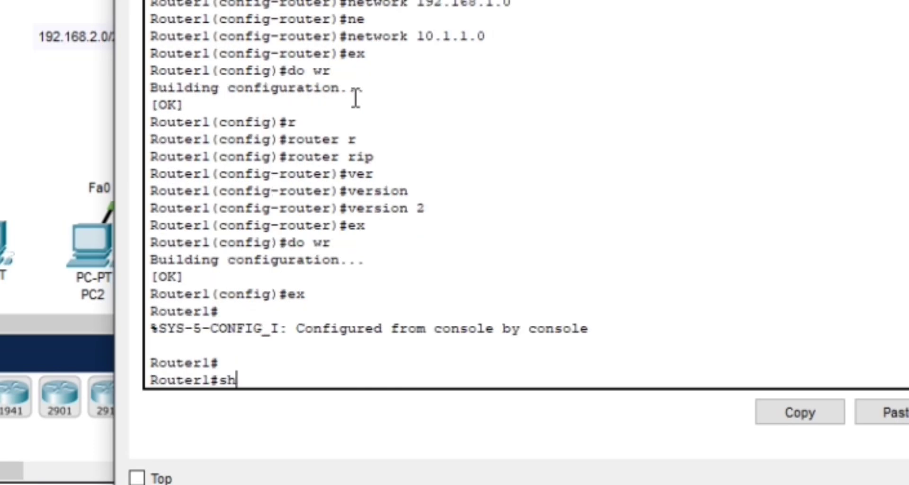
{"action": "type", "text": "o ip rout"}
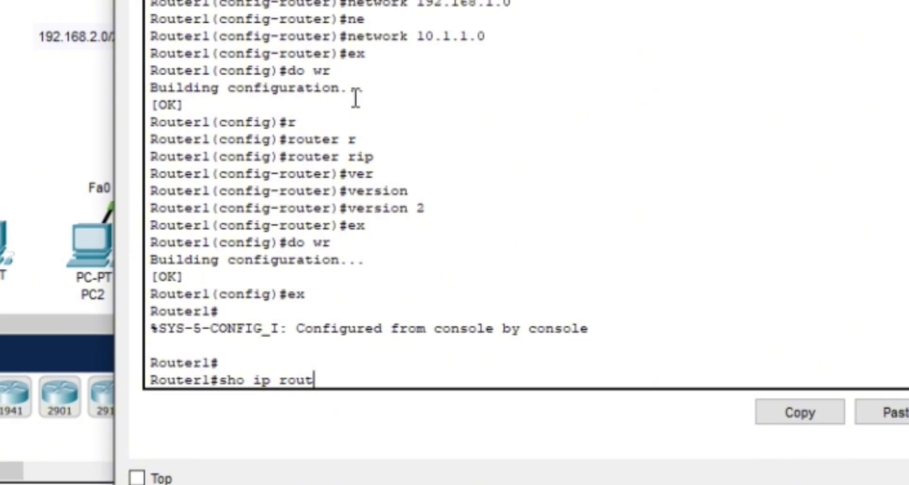
{"action": "type", "text": "e"}
{"action": "key", "text": "Return"}
{"action": "left_click_drag", "start_coordinate": [281, 259], "coordinate": [194, 260]}
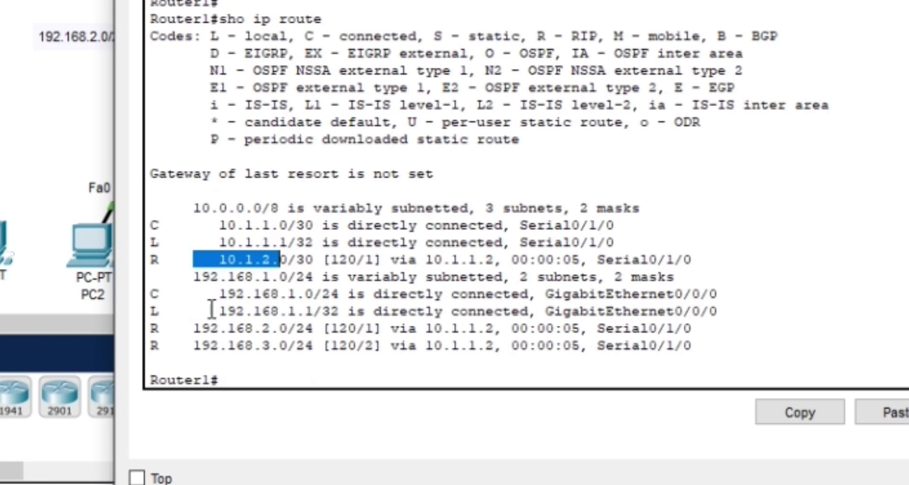
{"action": "left_click", "coordinate": [641, 356]}
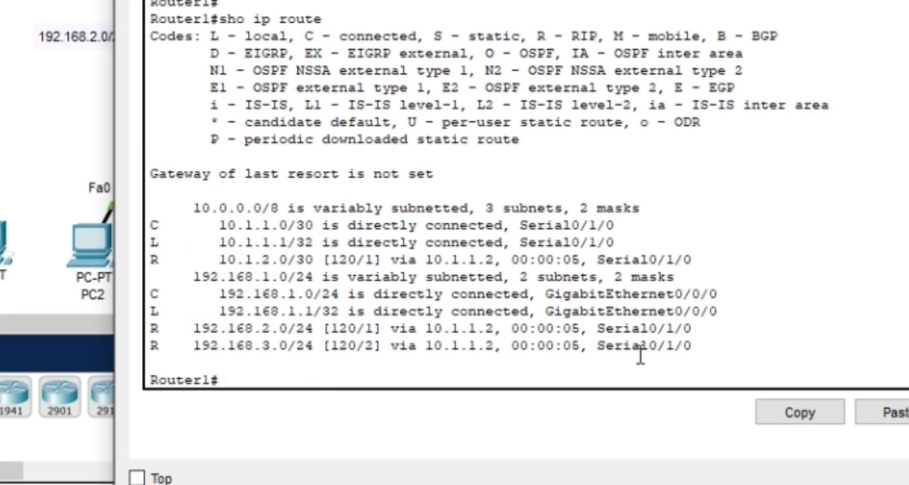
{"action": "key", "text": "Return"}
{"action": "key", "text": "Return"}
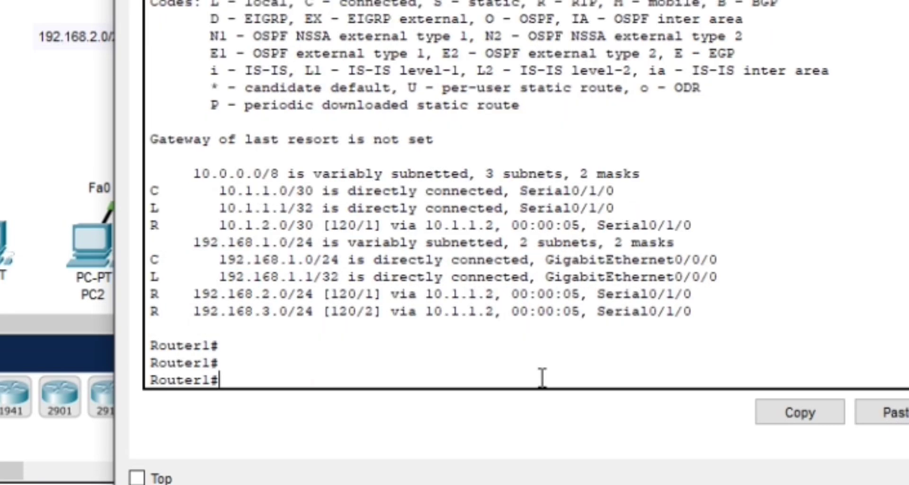